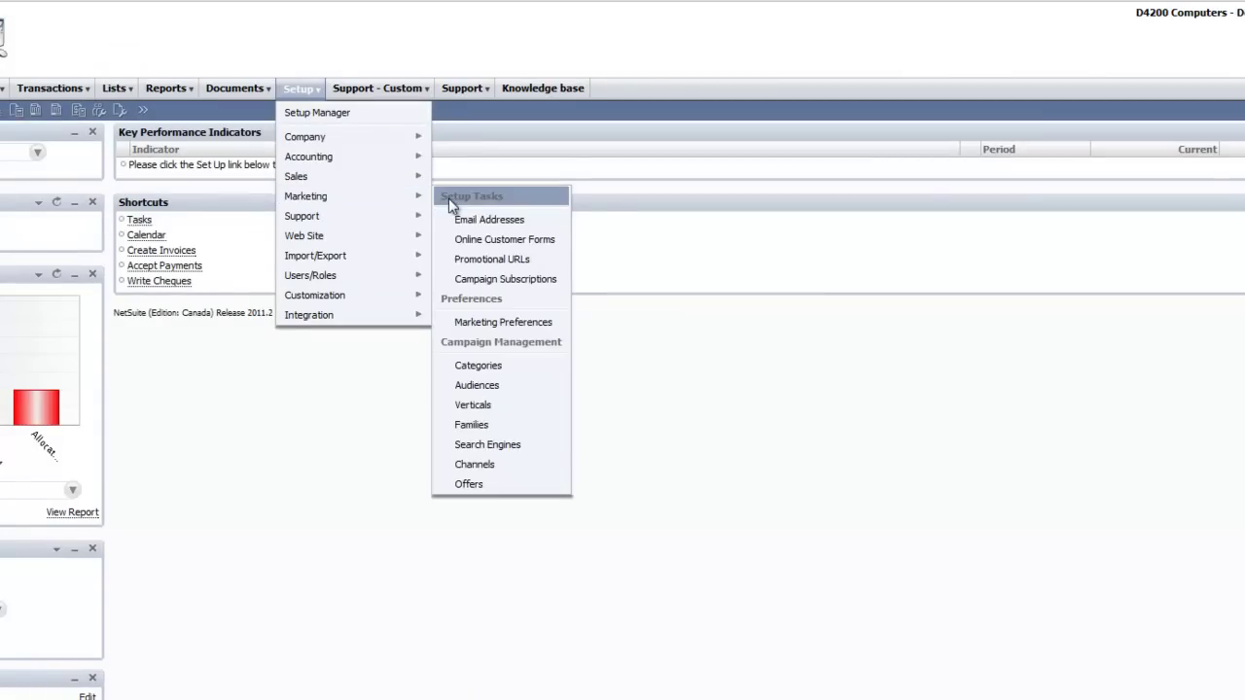
Open the Marketing Preferences page from the Setup menu.
click(456, 323)
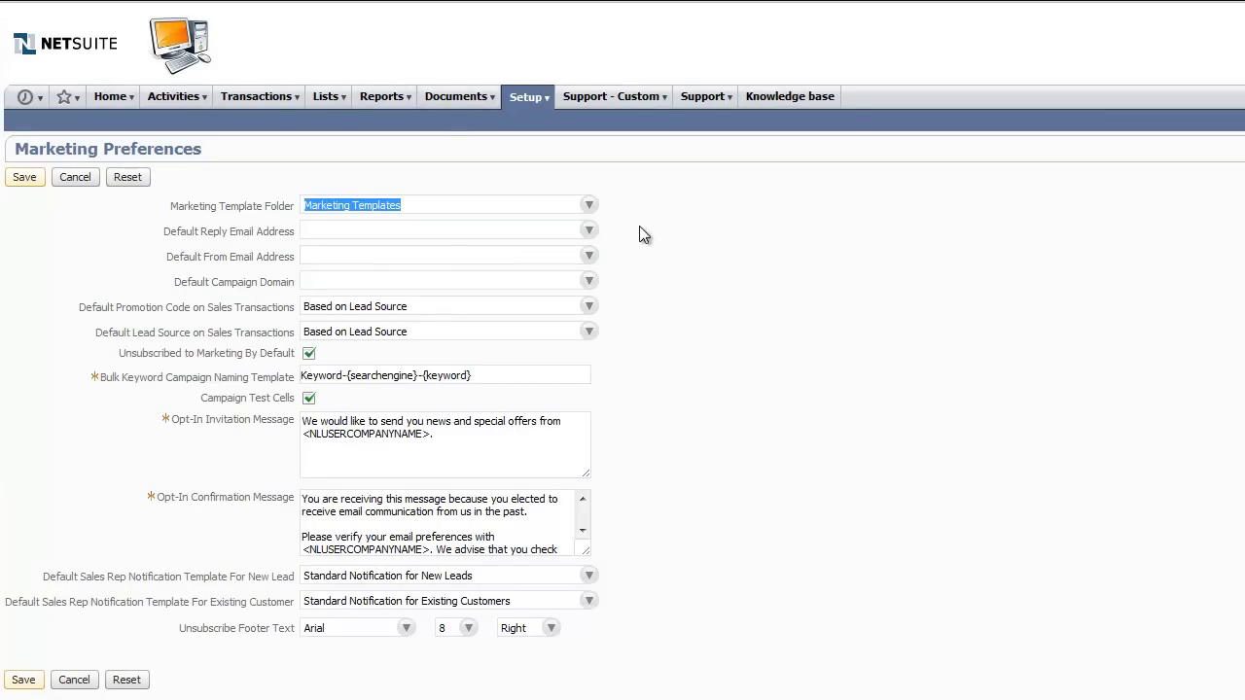
click(590, 204)
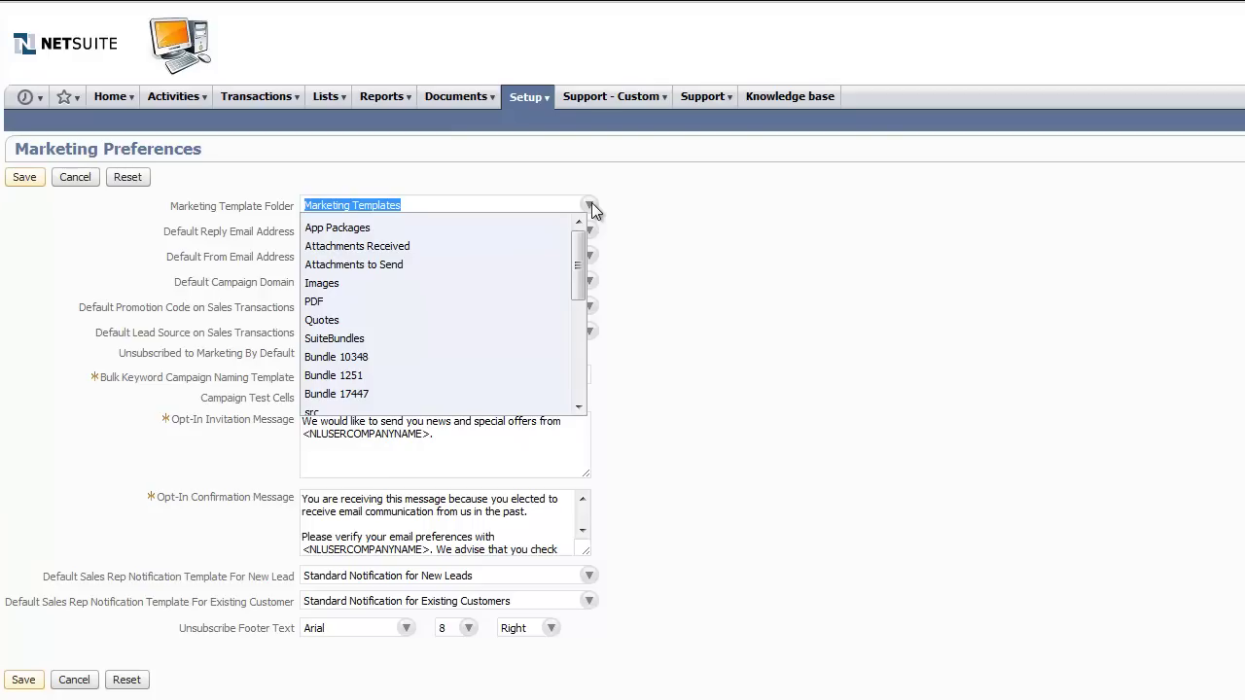
click(666, 206)
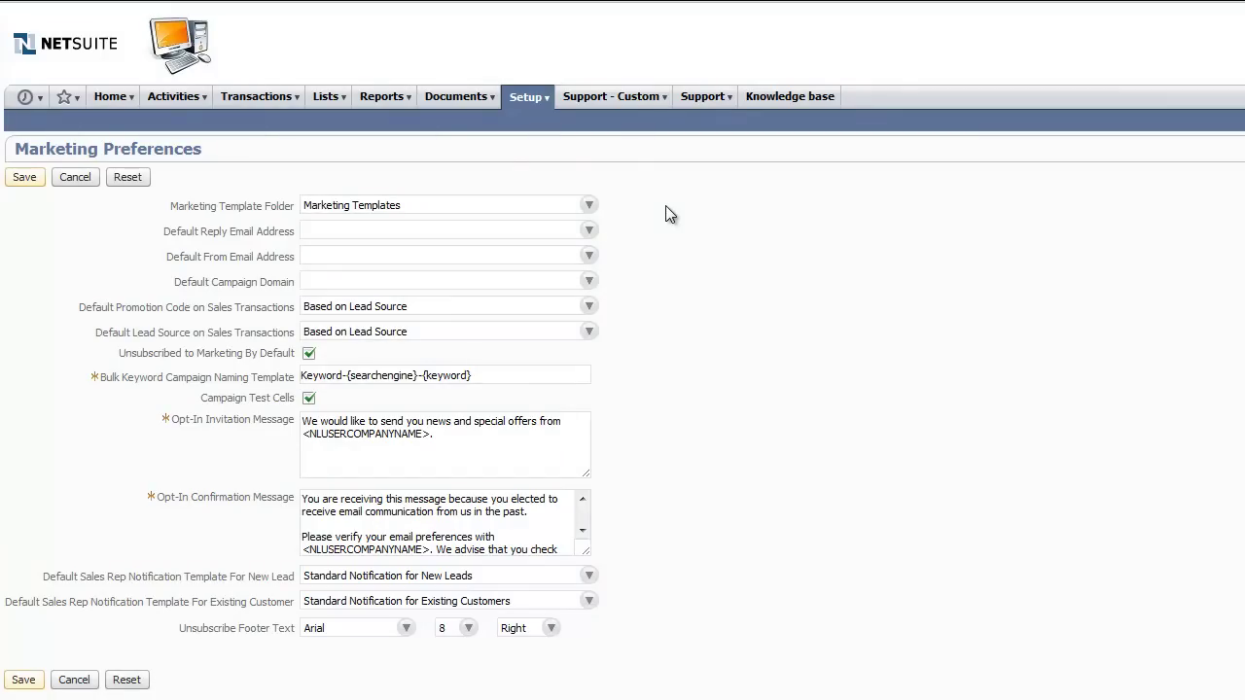
click(590, 231)
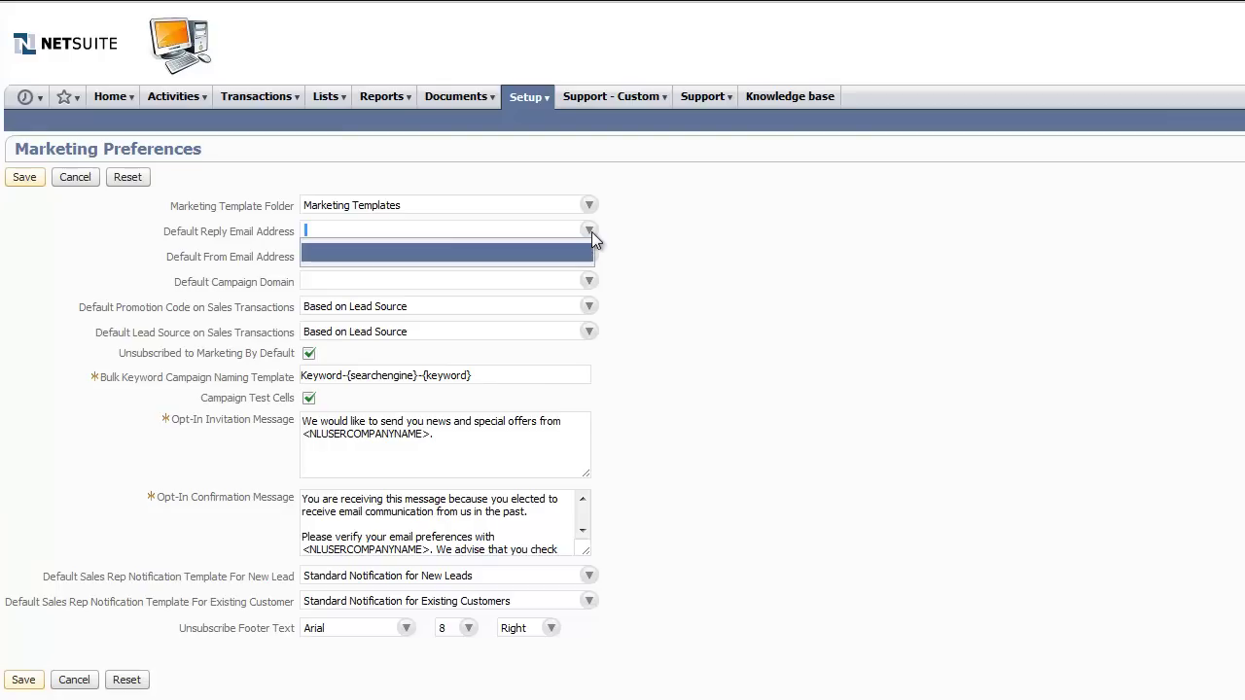
click(649, 236)
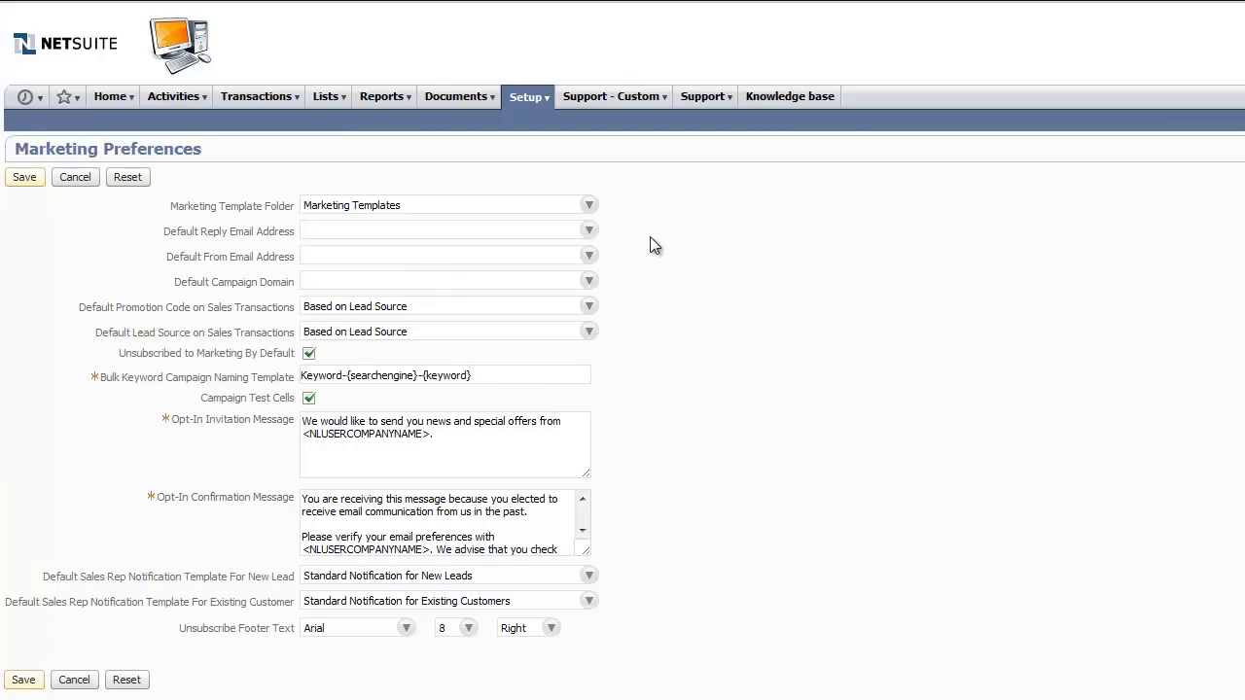
click(590, 282)
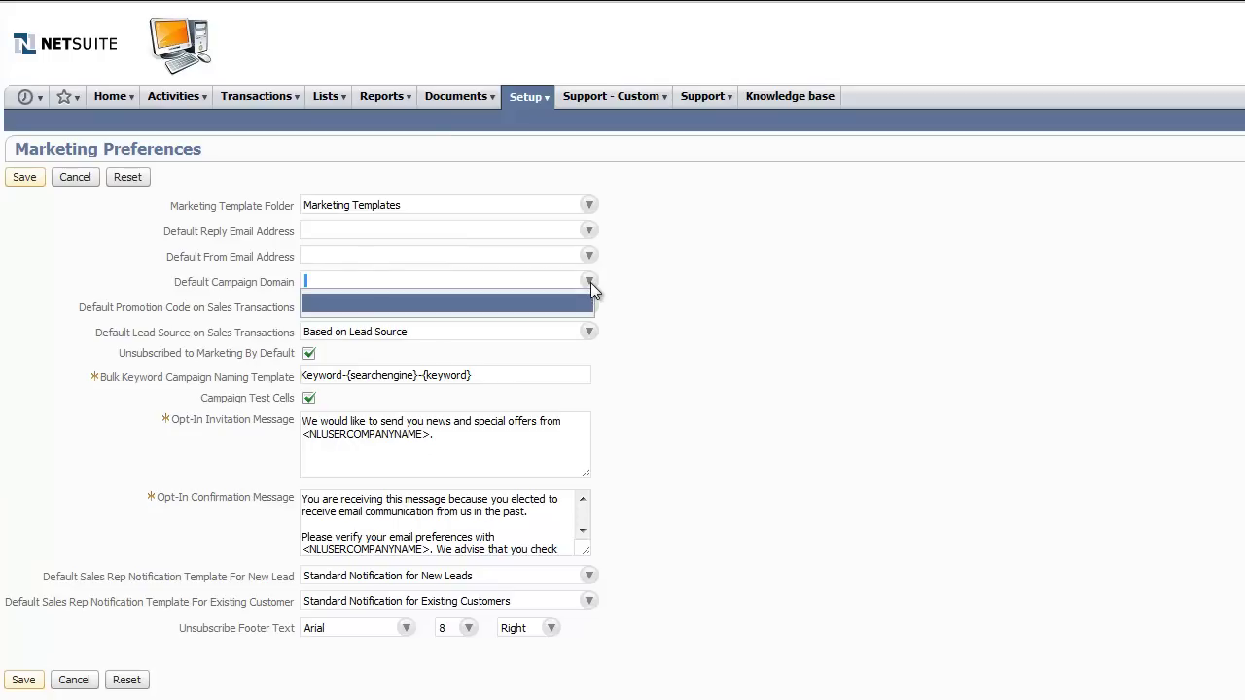
click(658, 293)
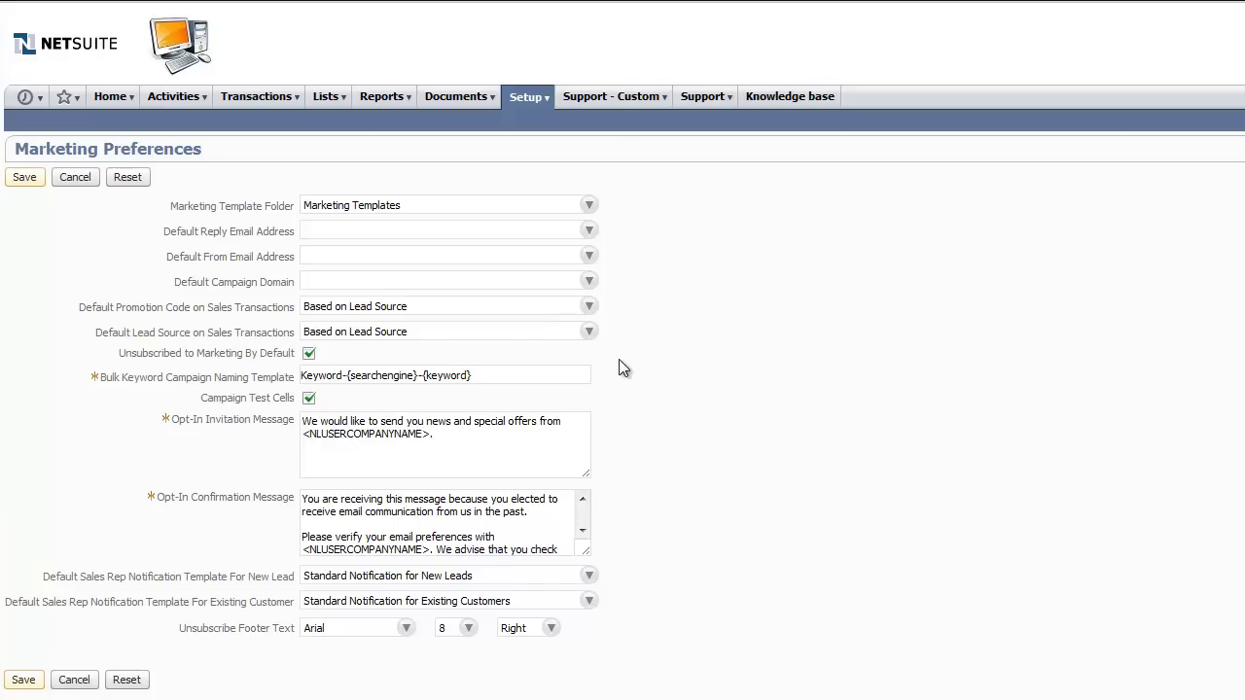
click(589, 308)
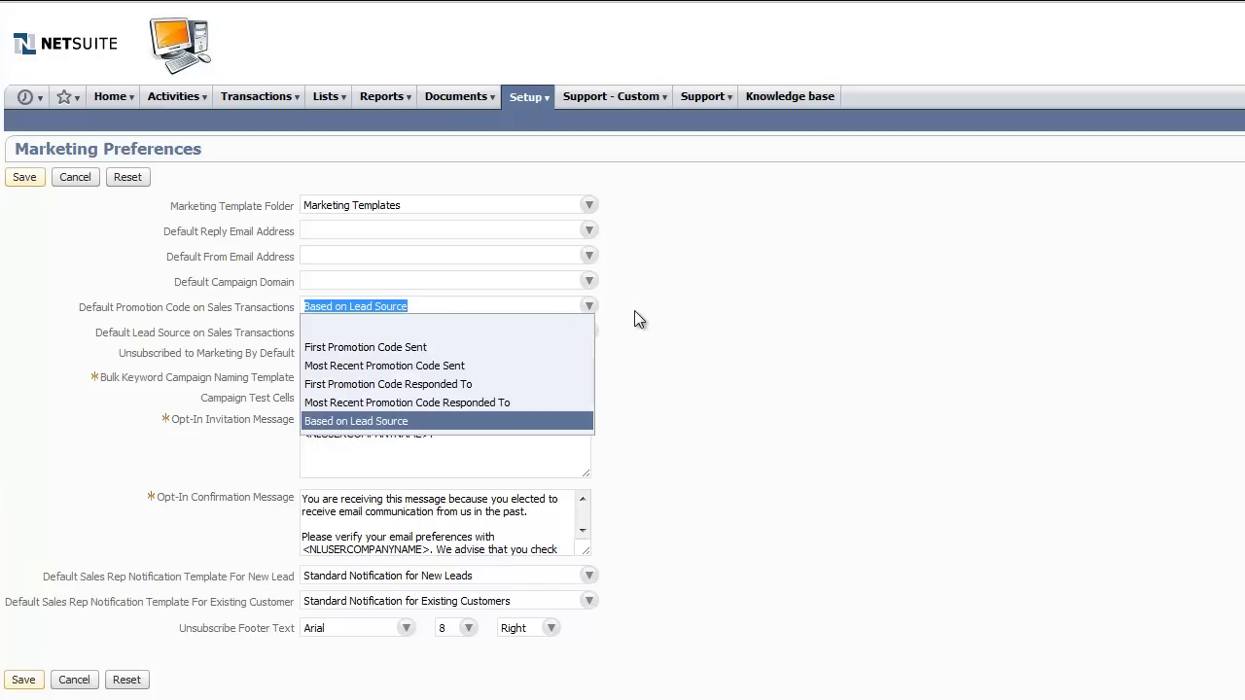
click(634, 312)
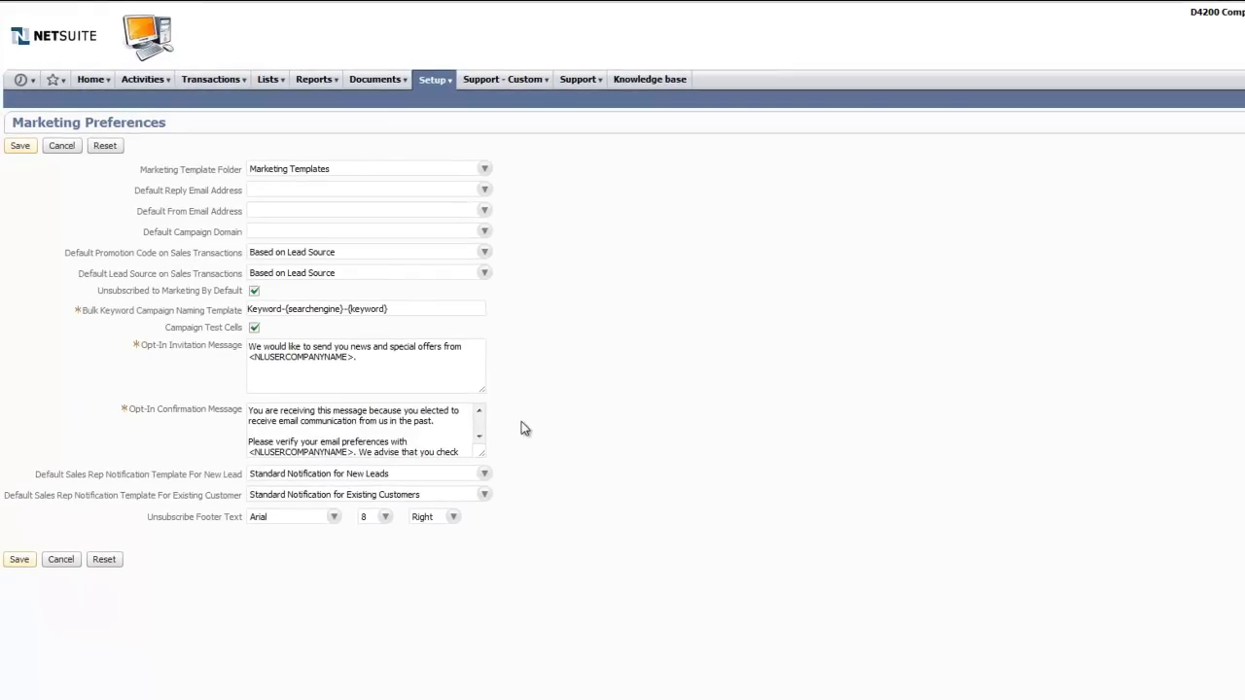
Enlarge the Opt-In Confirmation Message box and keep the New Lead template at Standard Notification for New Leads.
drag(482, 454, 476, 500)
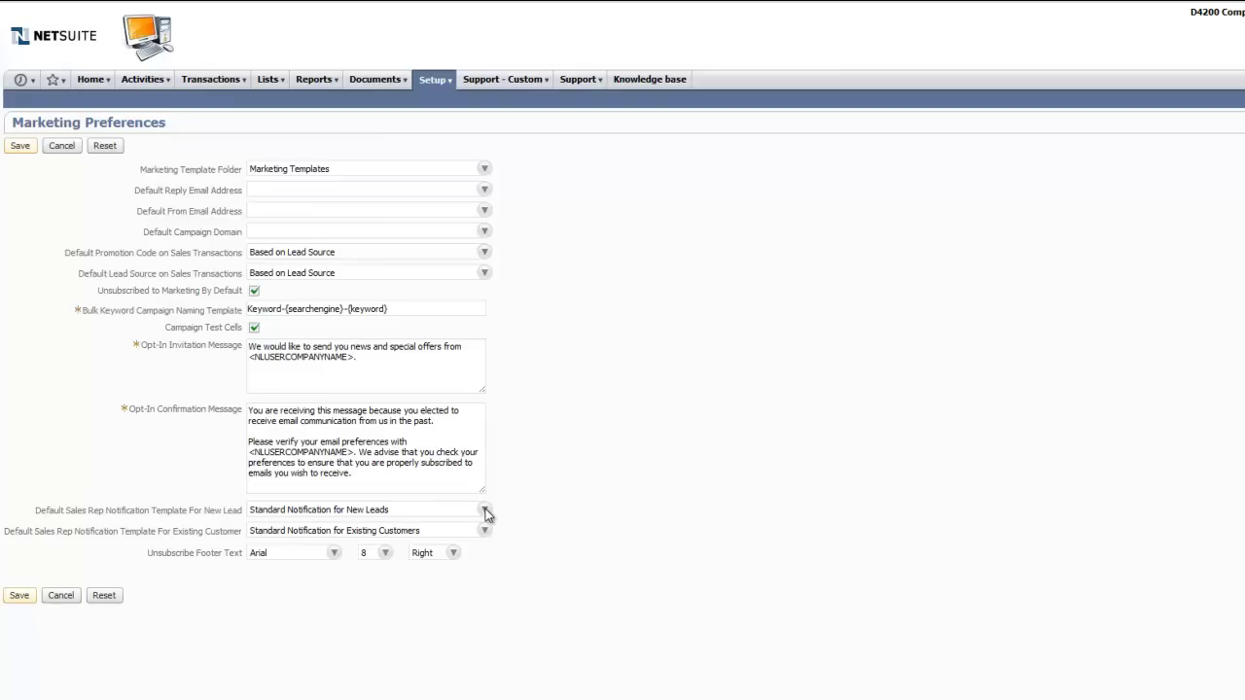
click(484, 510)
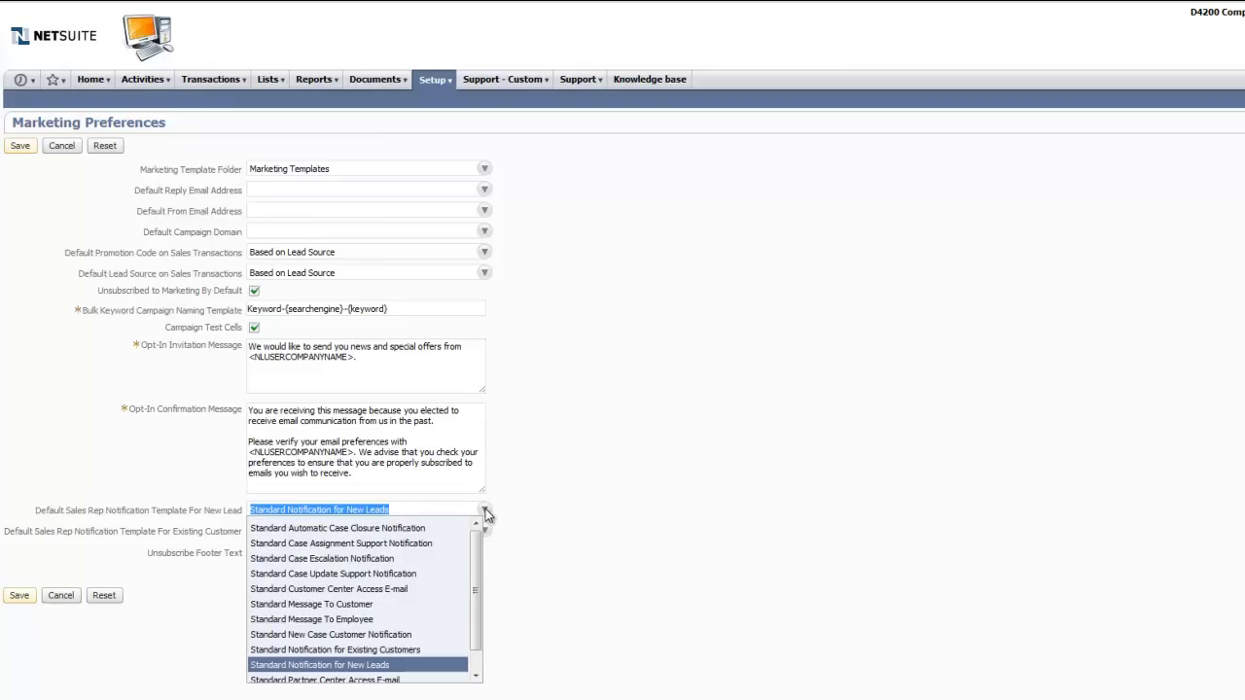
mouse_move(476, 561)
mouse_down()
mouse_move(475, 591)
mouse_move(474, 577)
mouse_up()
click(518, 530)
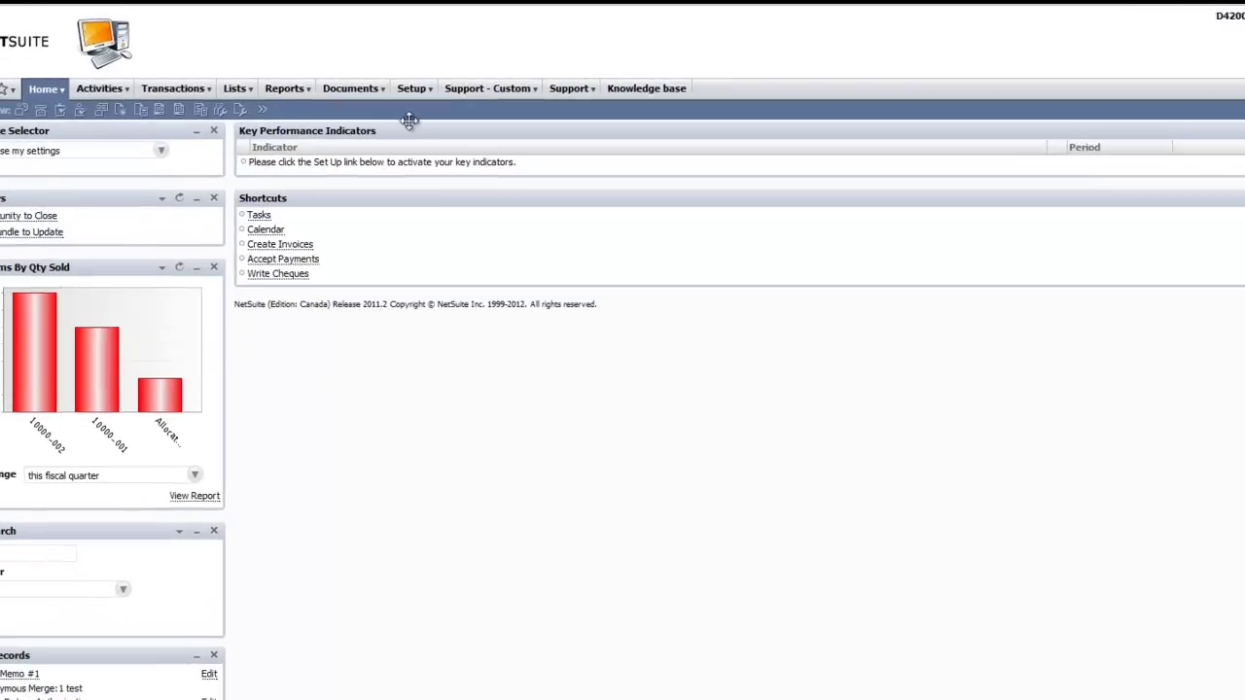
Create a new campaign category named Paid Keywords.
click(354, 90)
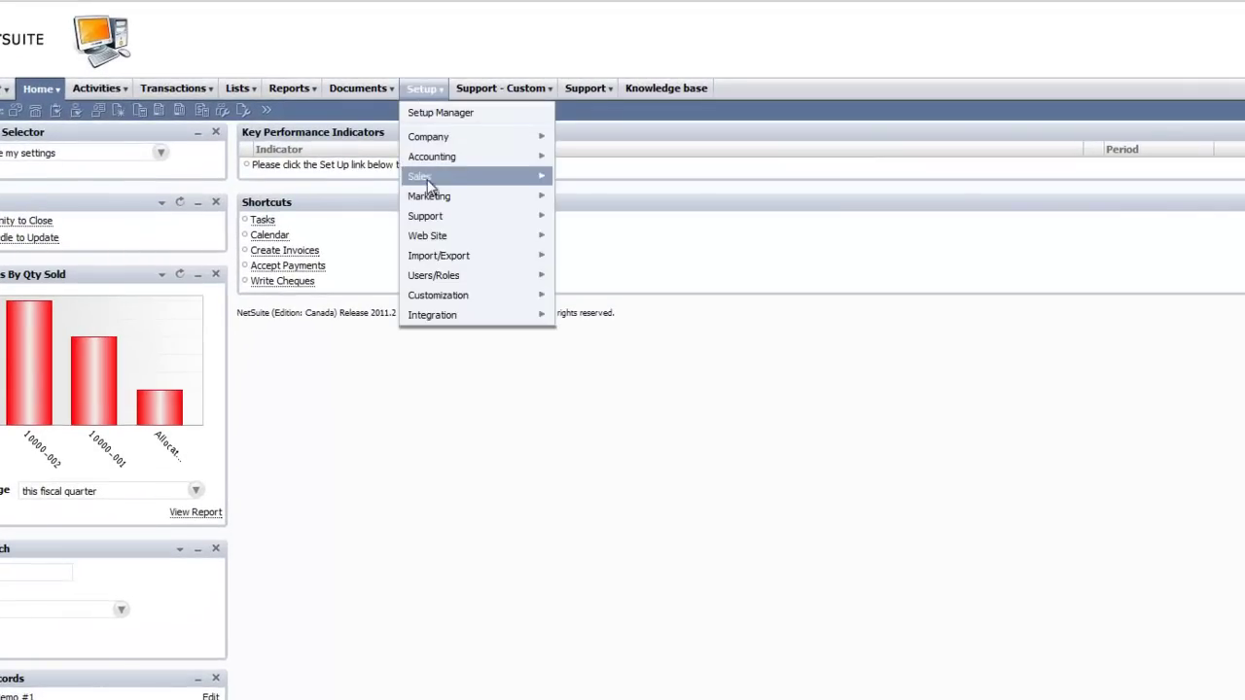
mouse_move(429, 196)
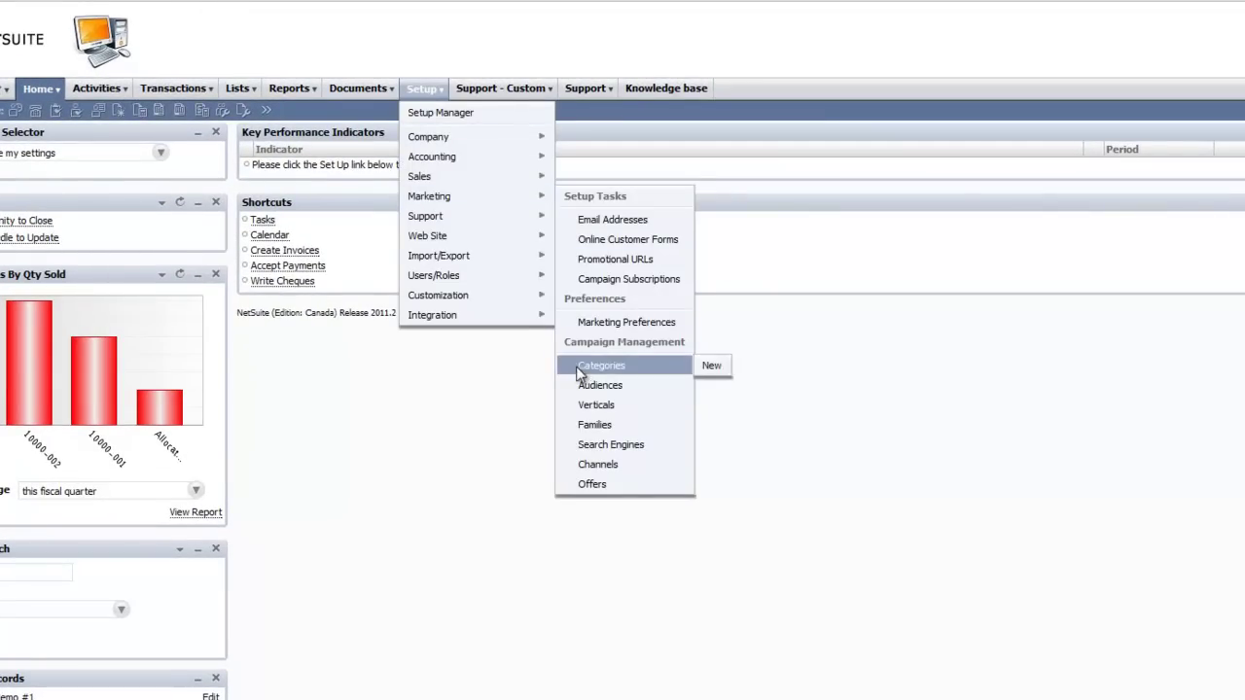
click(585, 367)
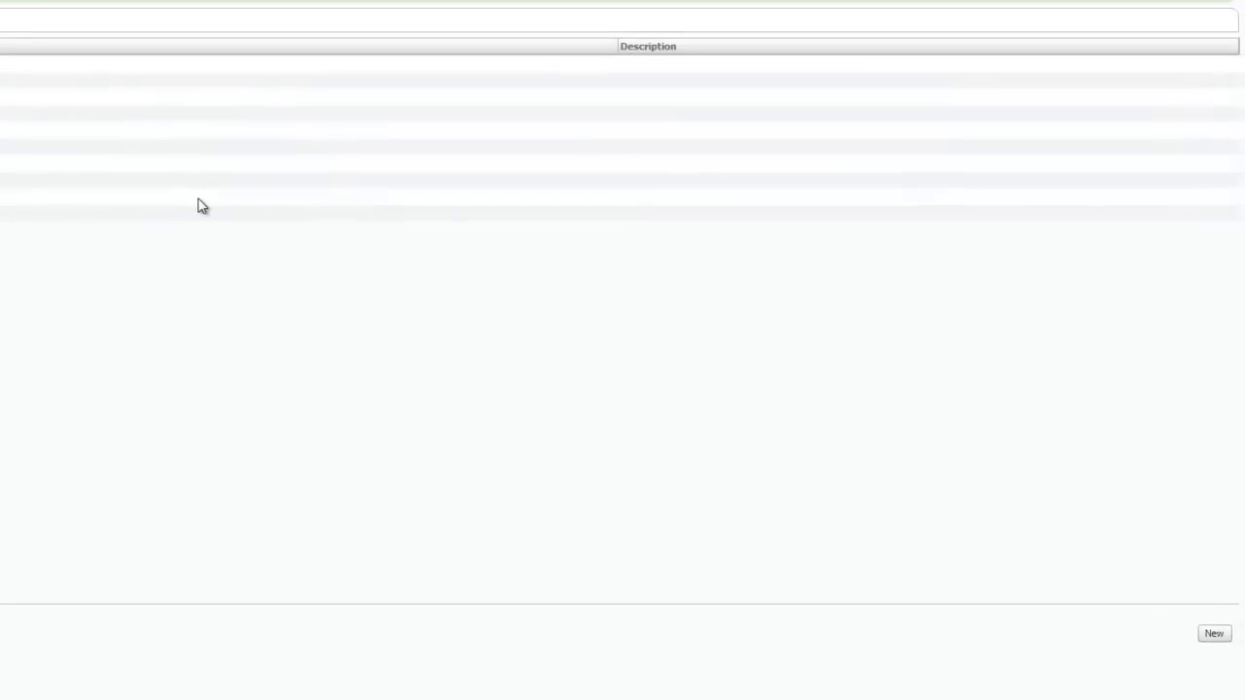
click(1220, 639)
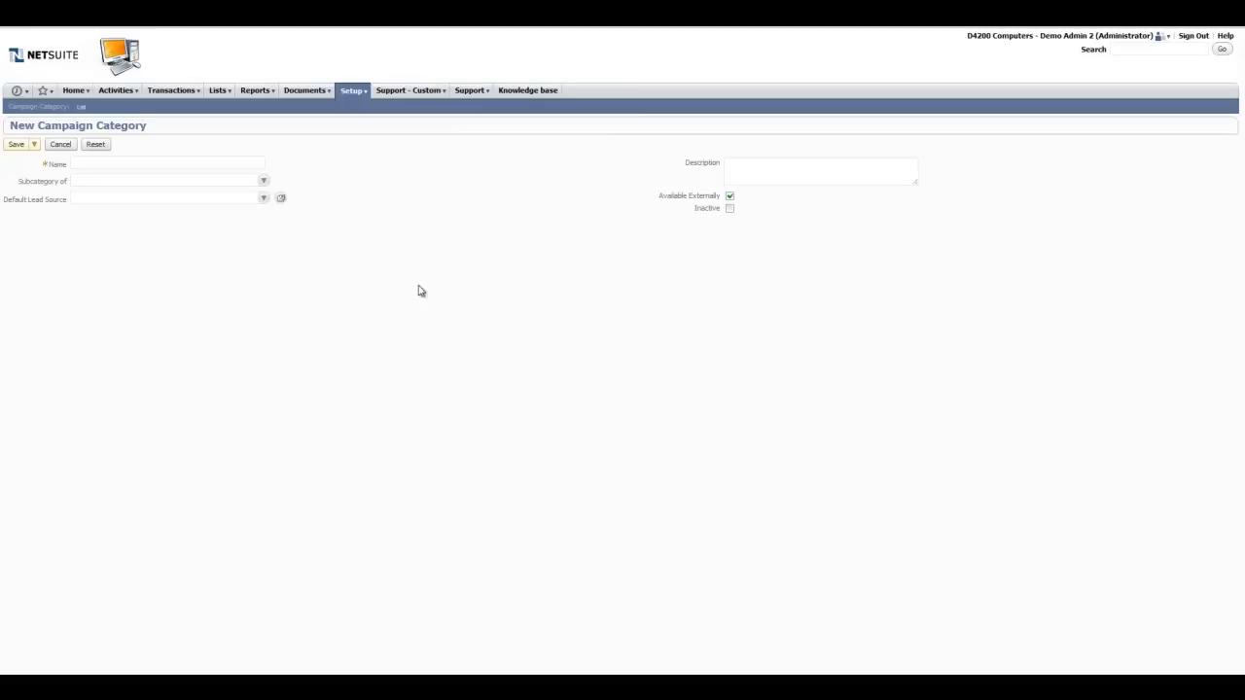
text(Paid )
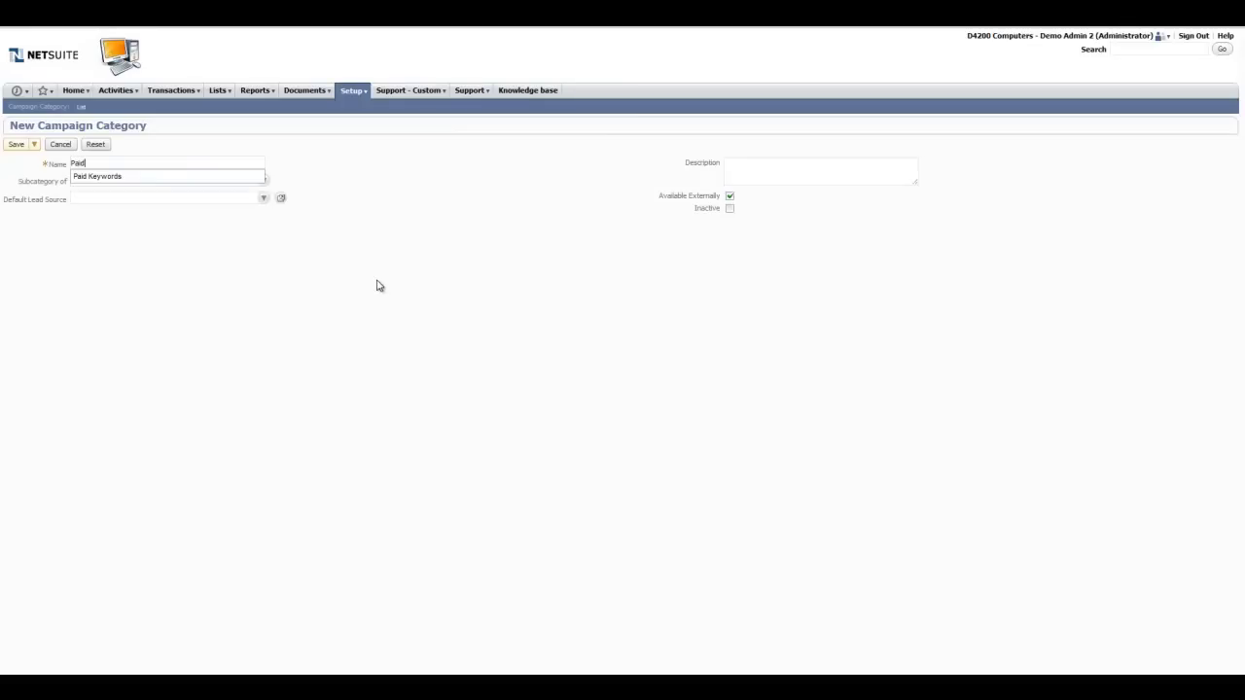
text(Keyw)
text(ords)
key(Tab)
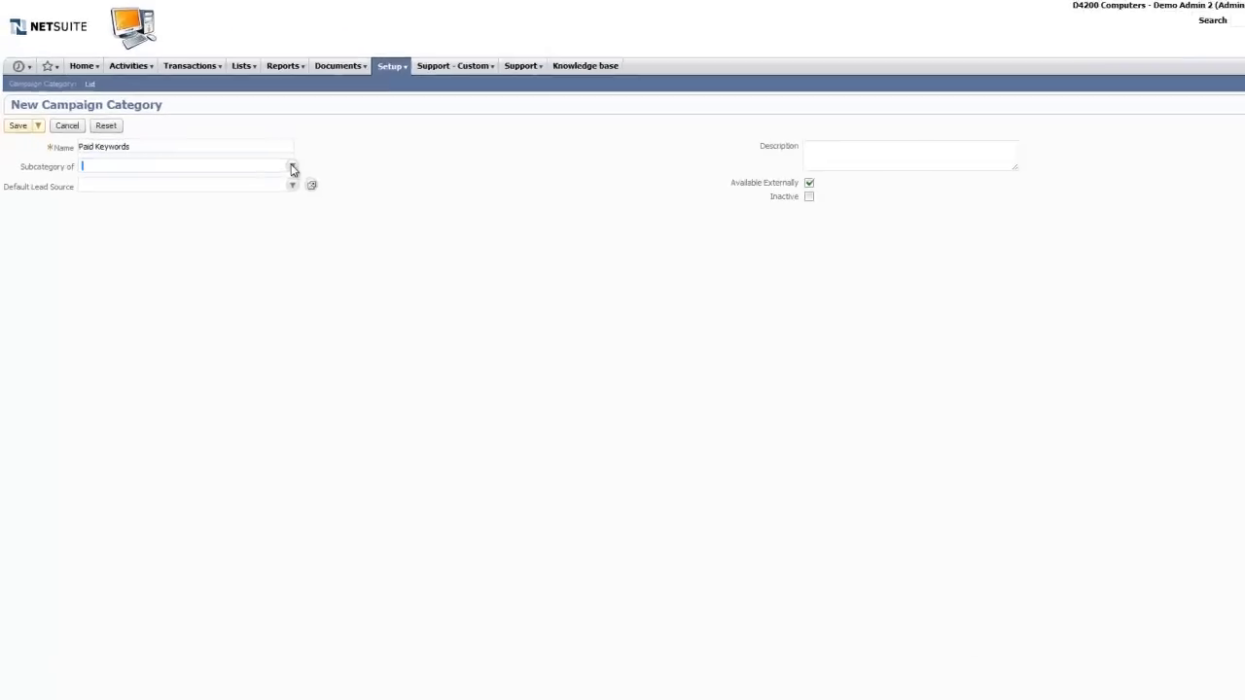
Place it under Online with Web lead source and description 'Category for all Google Adwords', then save.
click(263, 181)
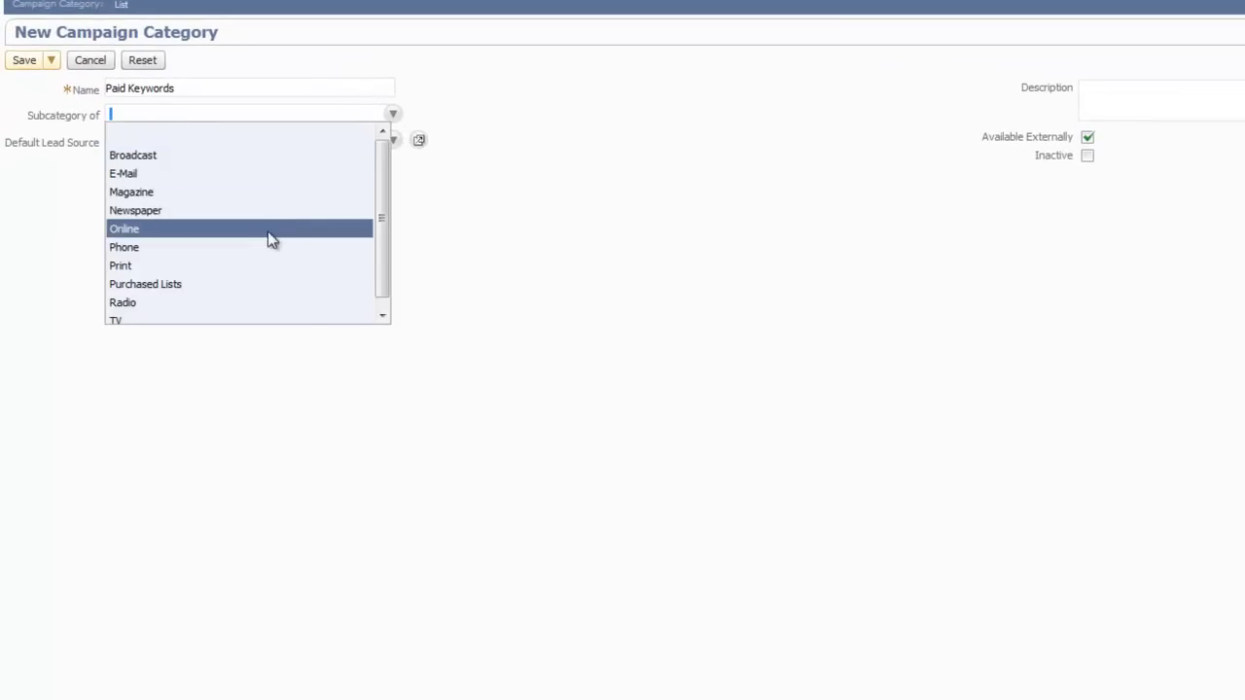
click(266, 231)
click(389, 141)
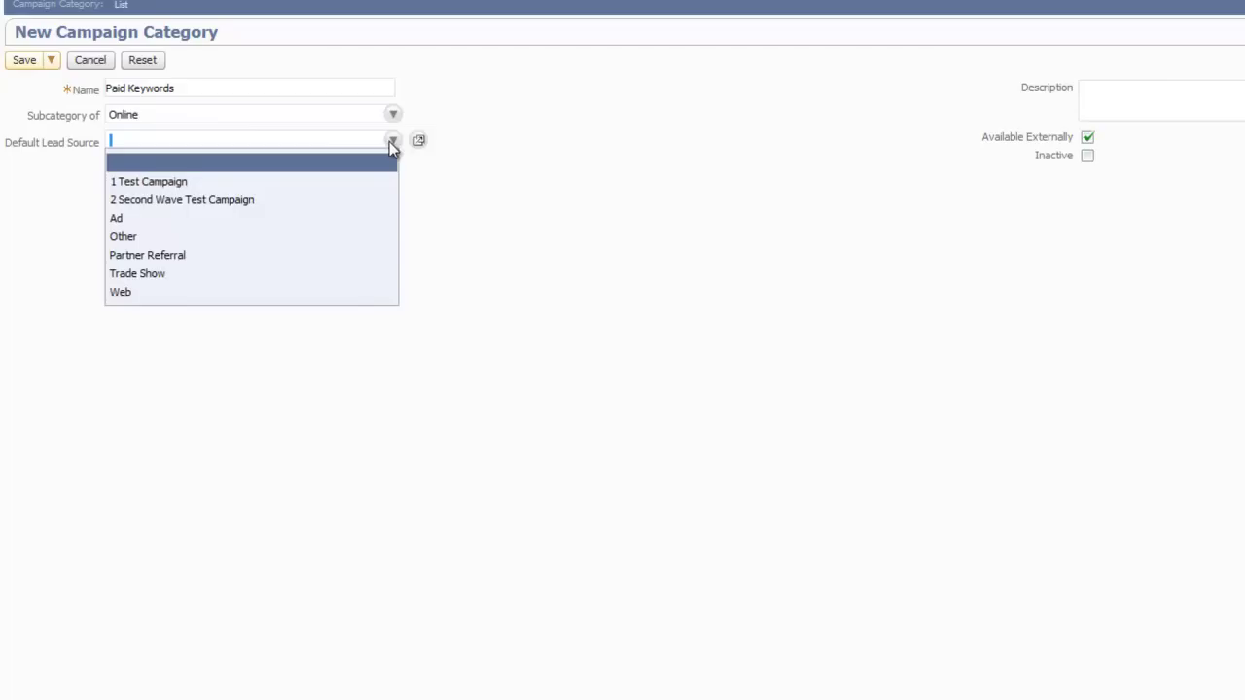
click(275, 297)
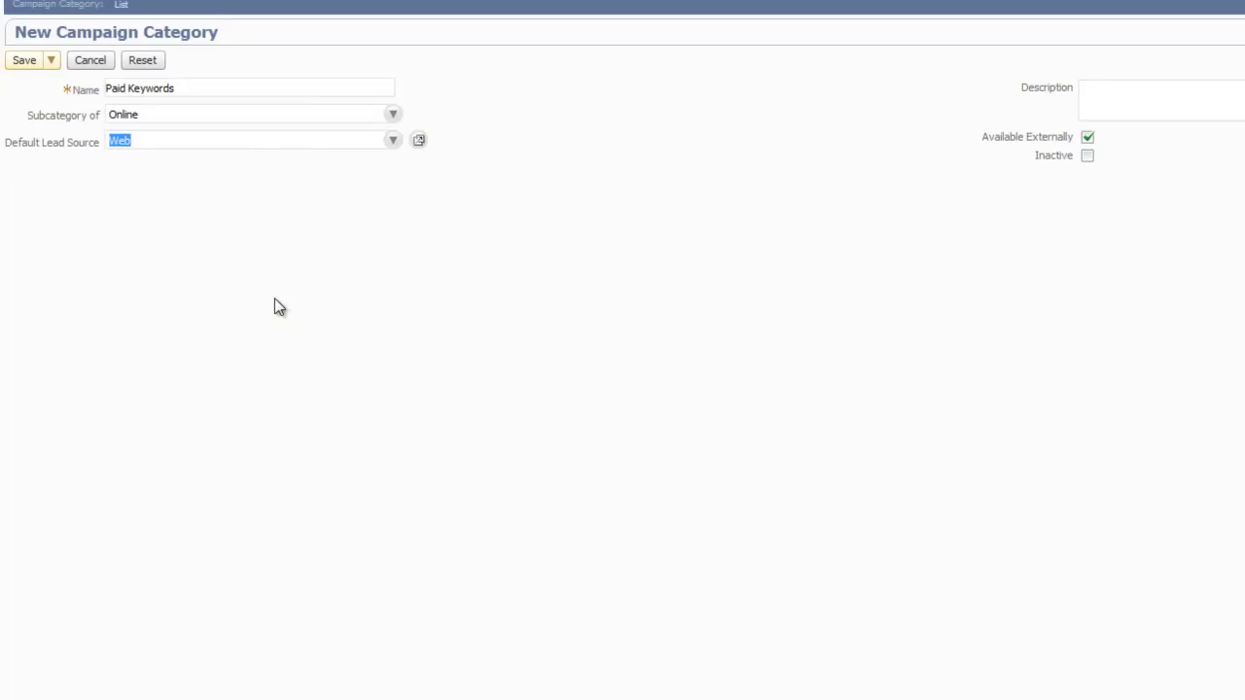
click(1183, 102)
text(Catego)
text(ry for a)
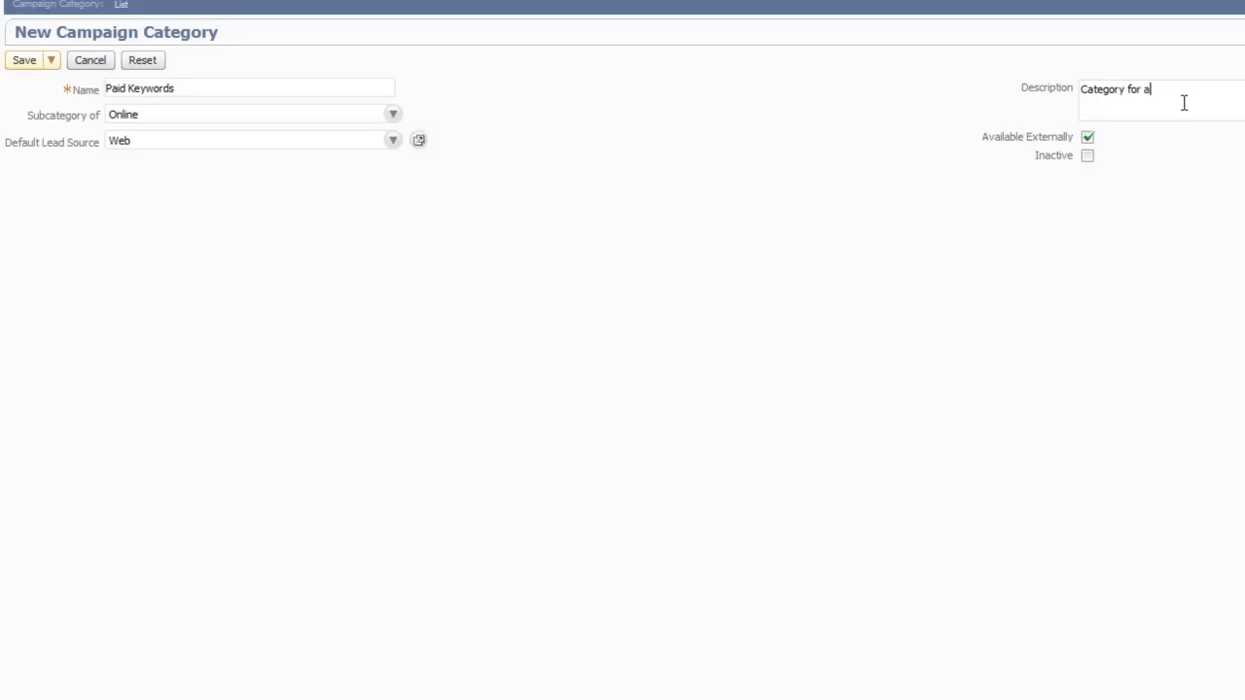
text(ll Go)
text(ogle Adwor)
text(ds)
click(14, 74)
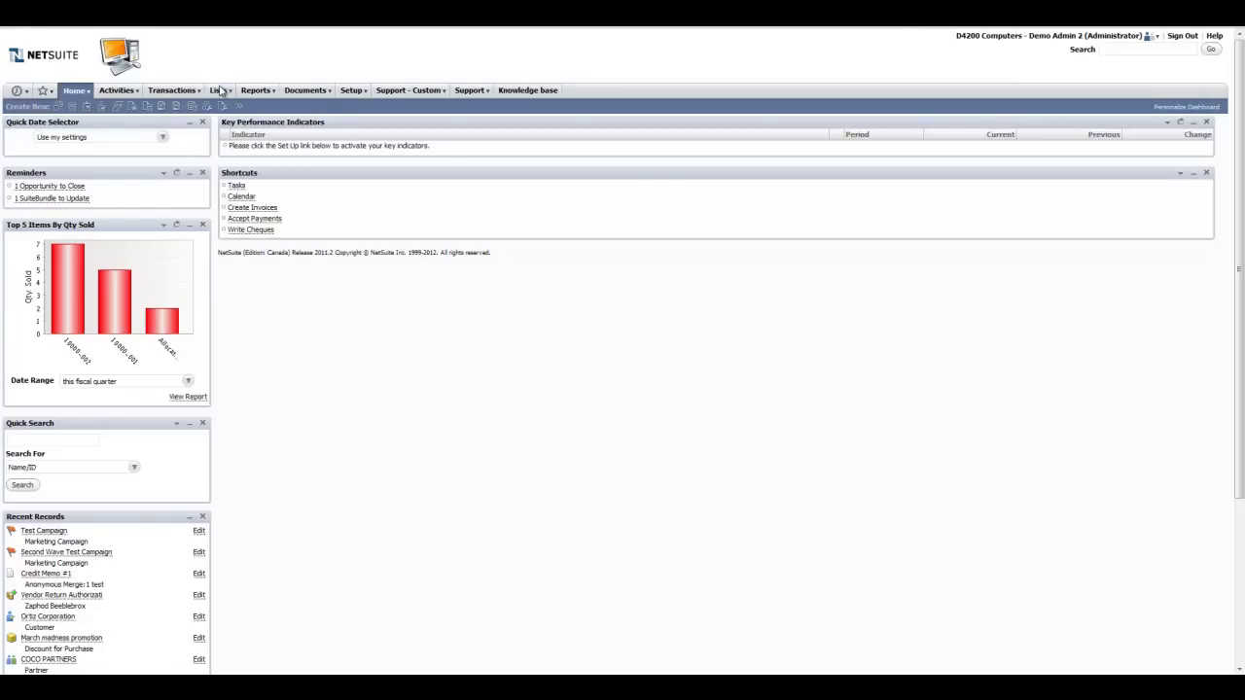
mouse_move(218, 90)
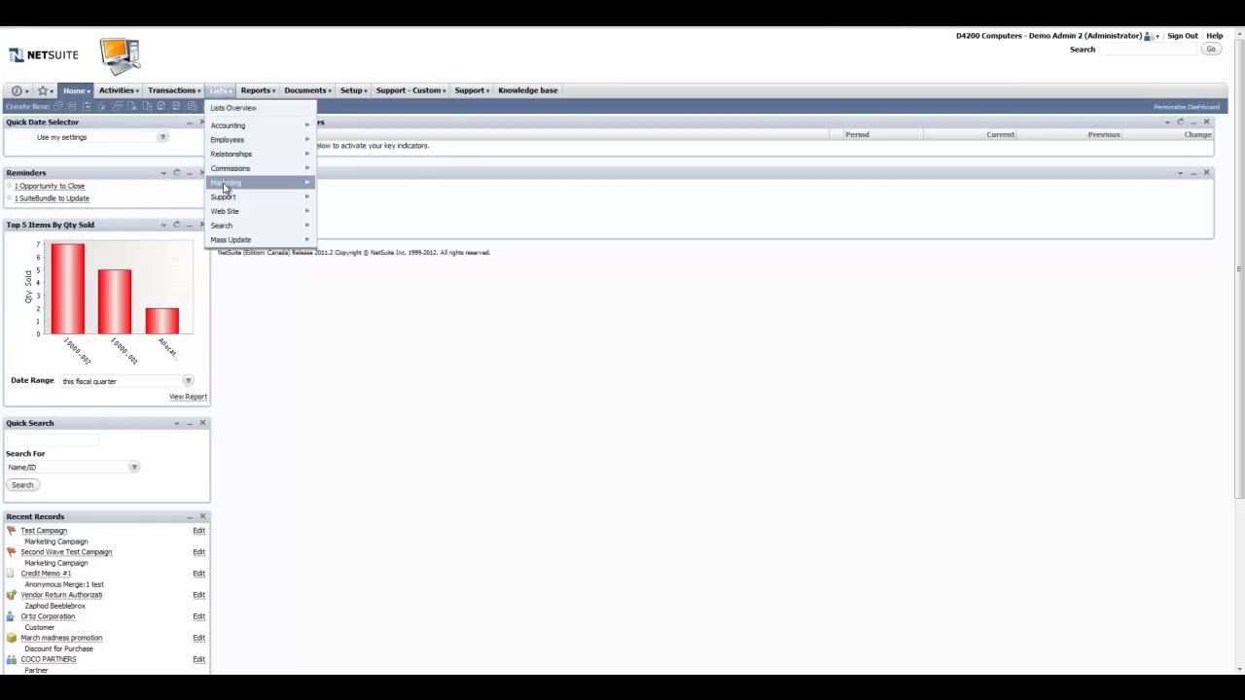
Start a new marketing campaign titled 'Widget A - Google Adwords Campaign'.
click(356, 199)
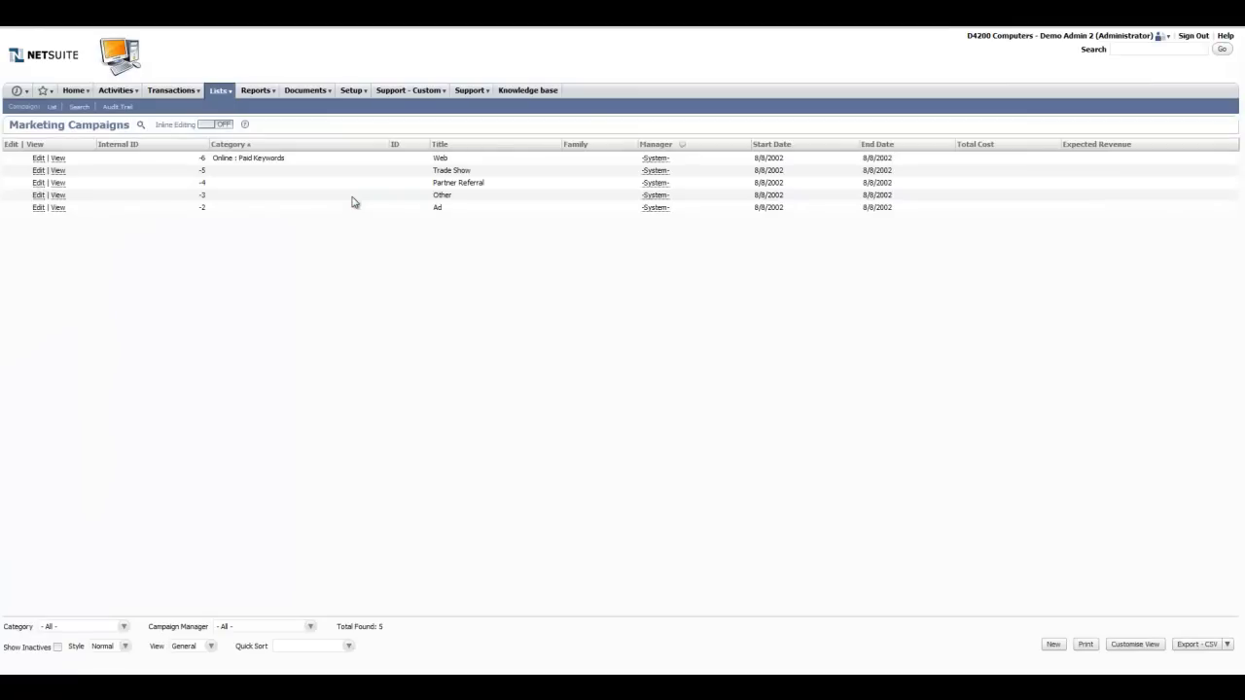
click(1051, 645)
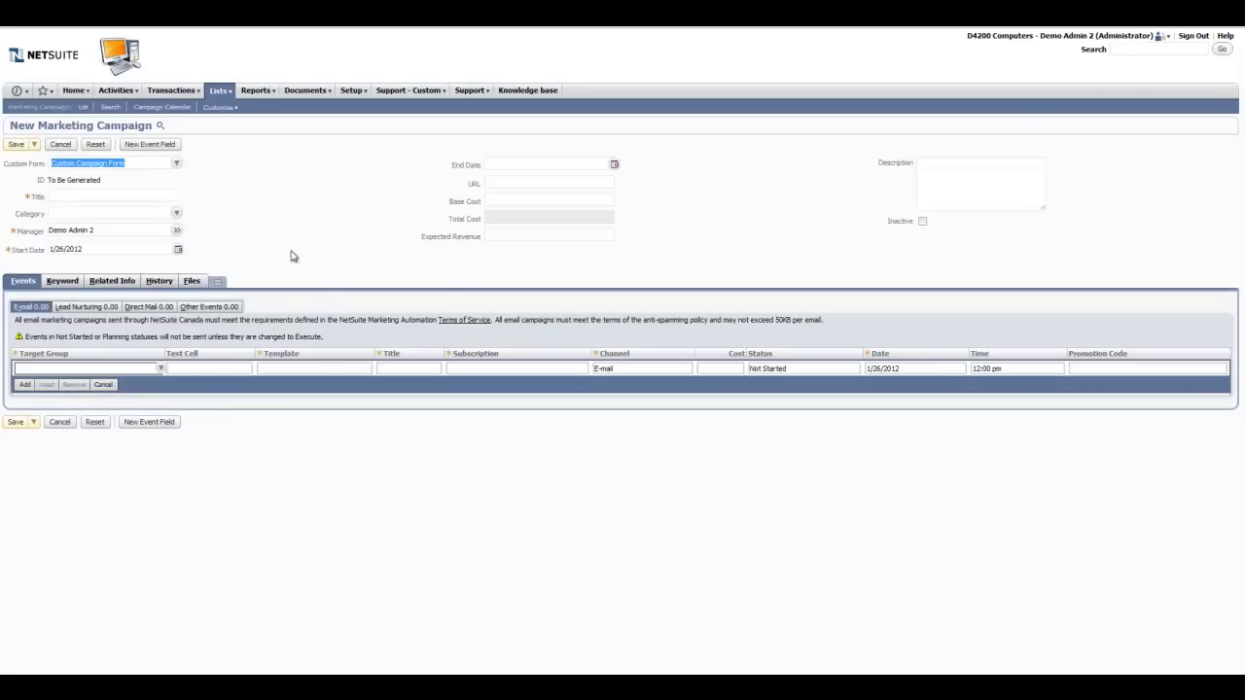
click(162, 197)
text(Widge)
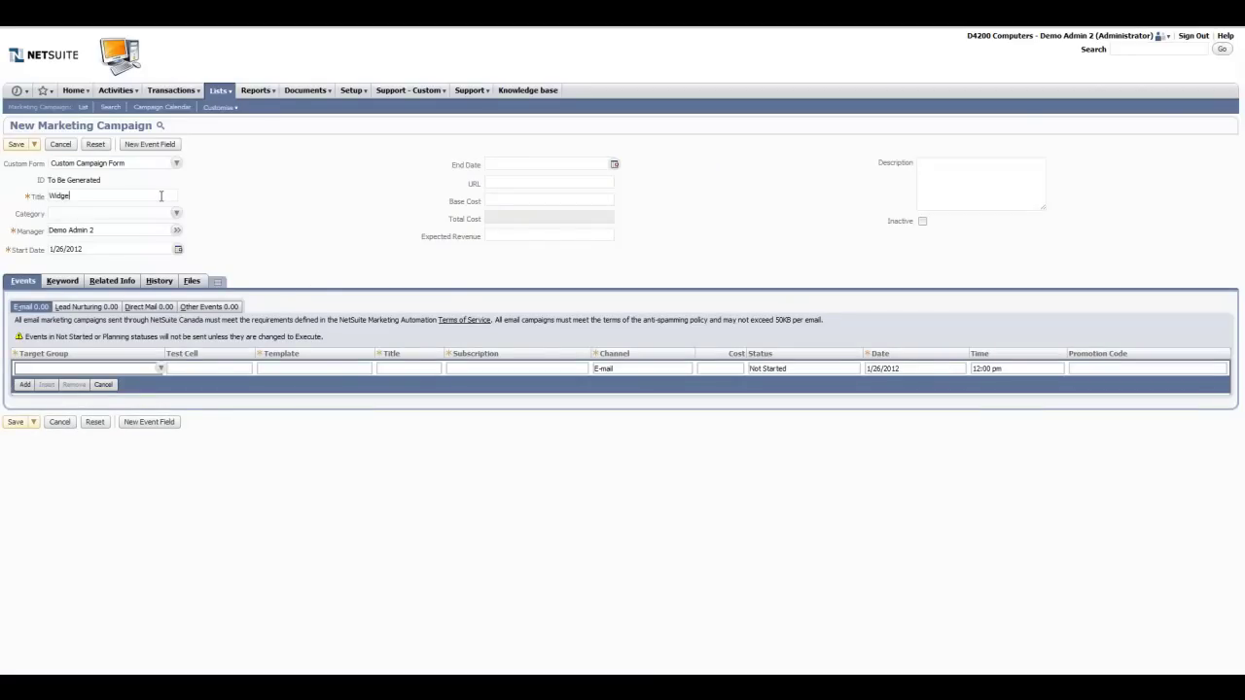
text(t A - Goo)
text(gle Adwords )
text(Campaign)
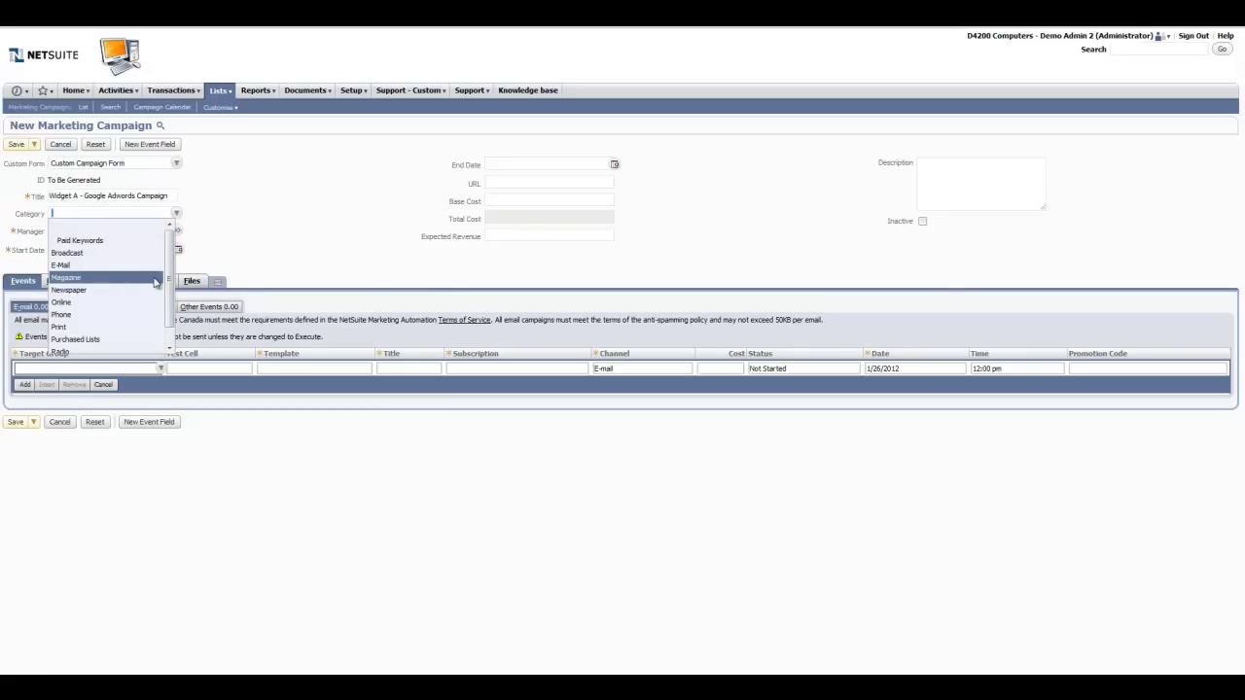
scroll(154, 282, down, 1)
scroll(154, 265, up, 1)
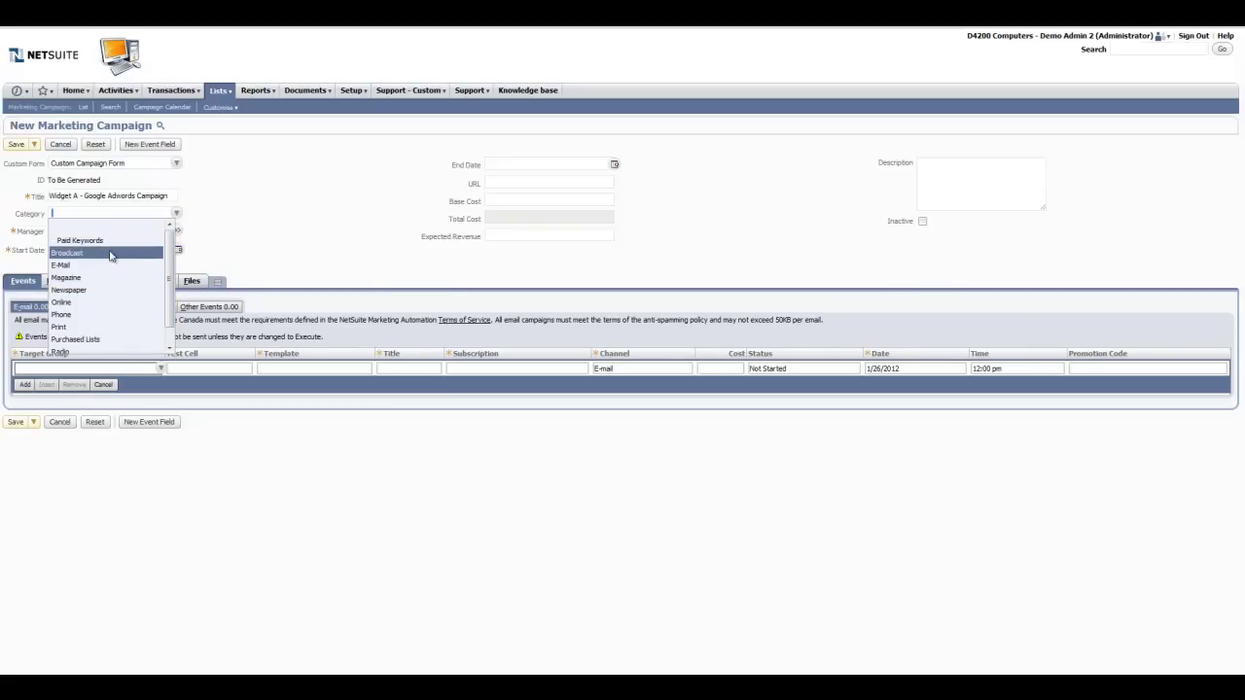
Set the category to Paid Keywords and review the Keyword subtab's family and search engine options.
click(101, 247)
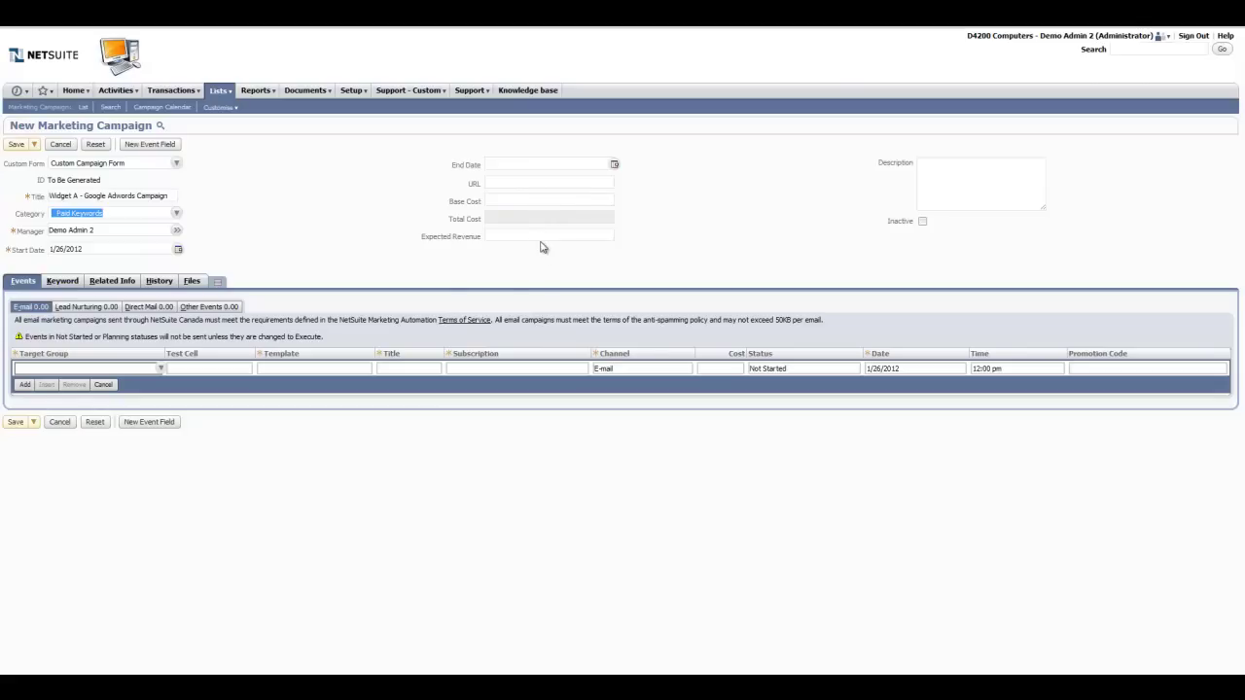
click(64, 282)
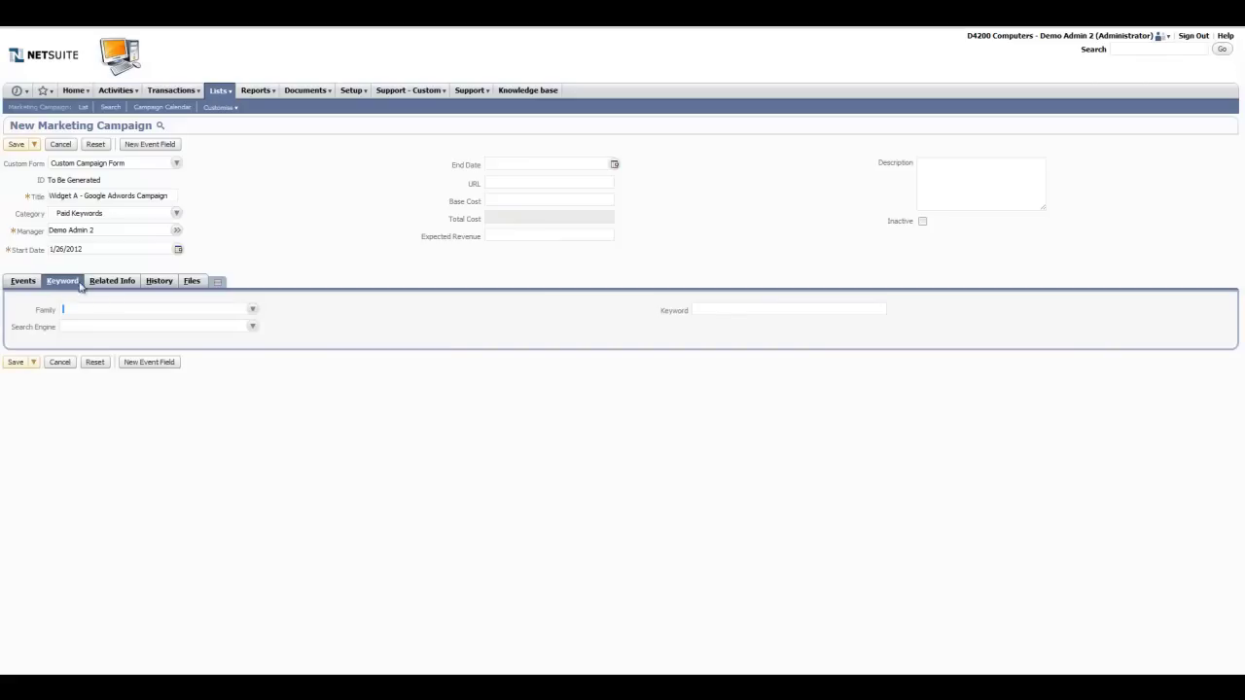
click(117, 310)
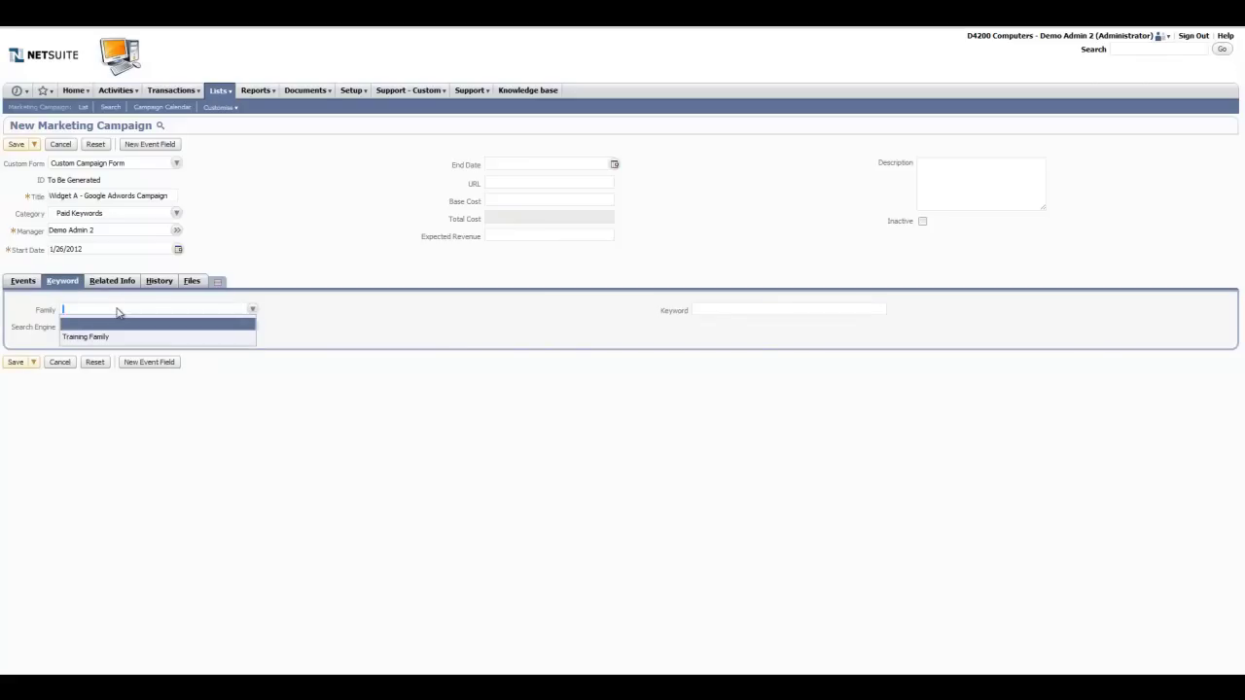
click(301, 311)
click(256, 327)
click(303, 333)
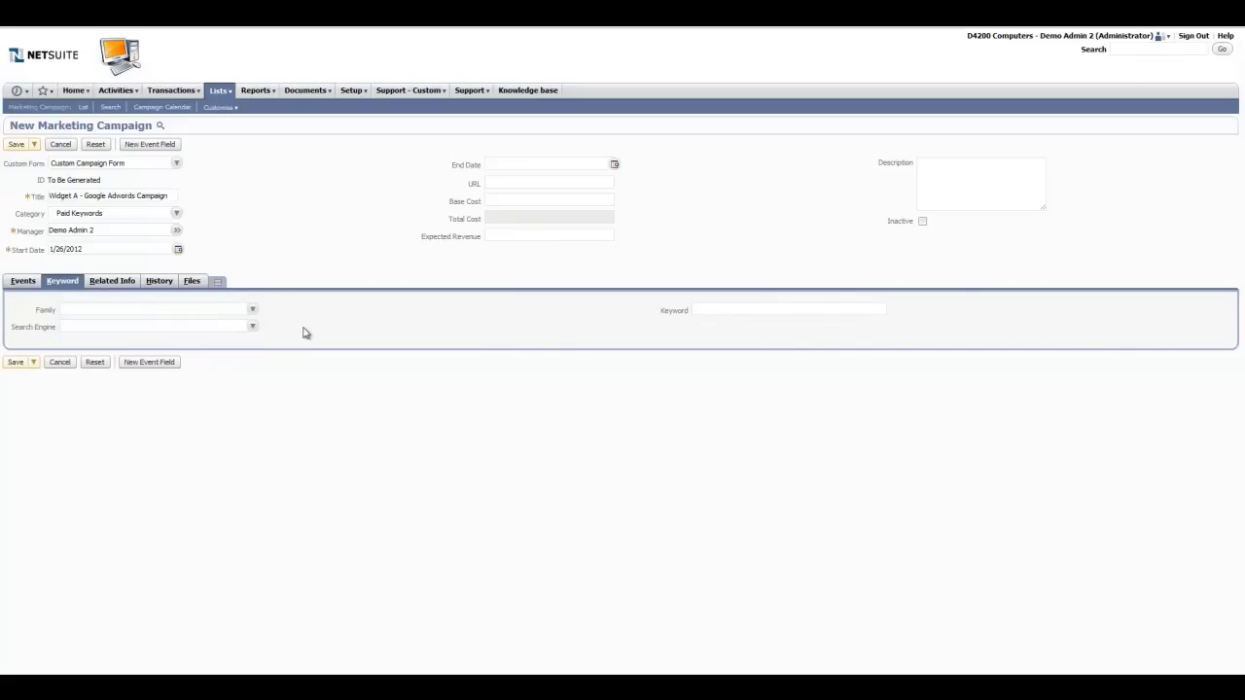
Review the Related Info, History and Files subtabs of the campaign.
click(125, 286)
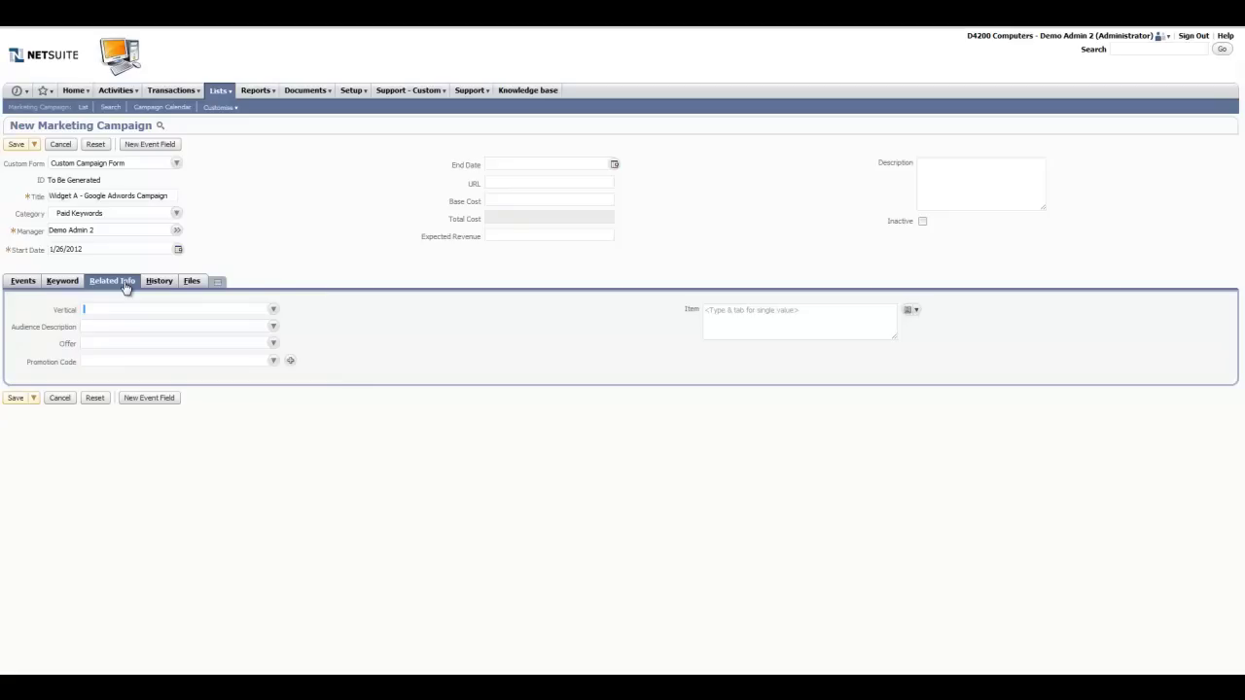
click(161, 282)
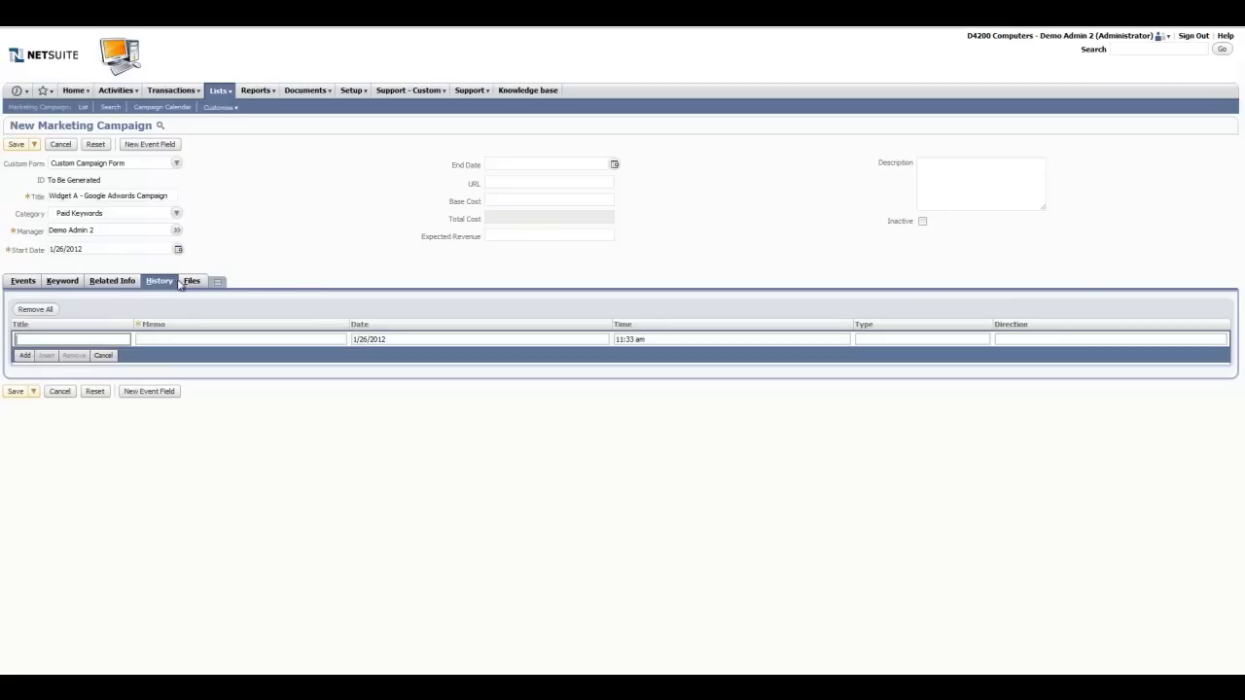
click(192, 282)
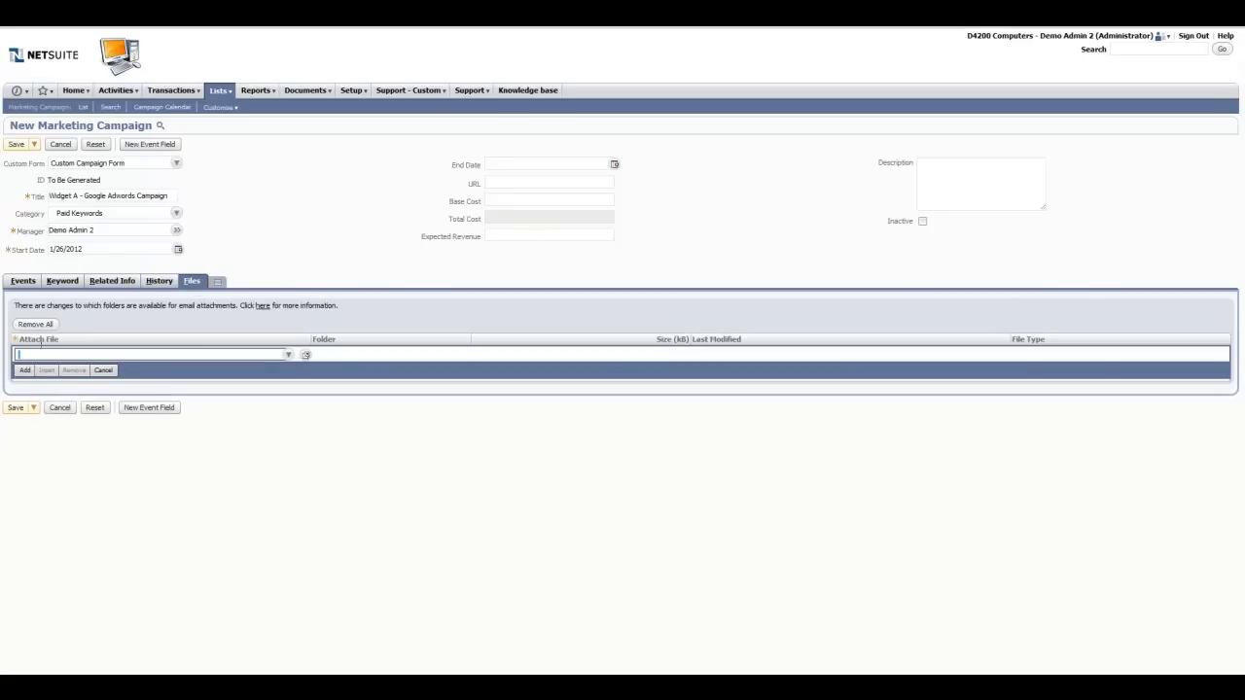
Save the Widget A - Google Adwords Campaign.
click(16, 409)
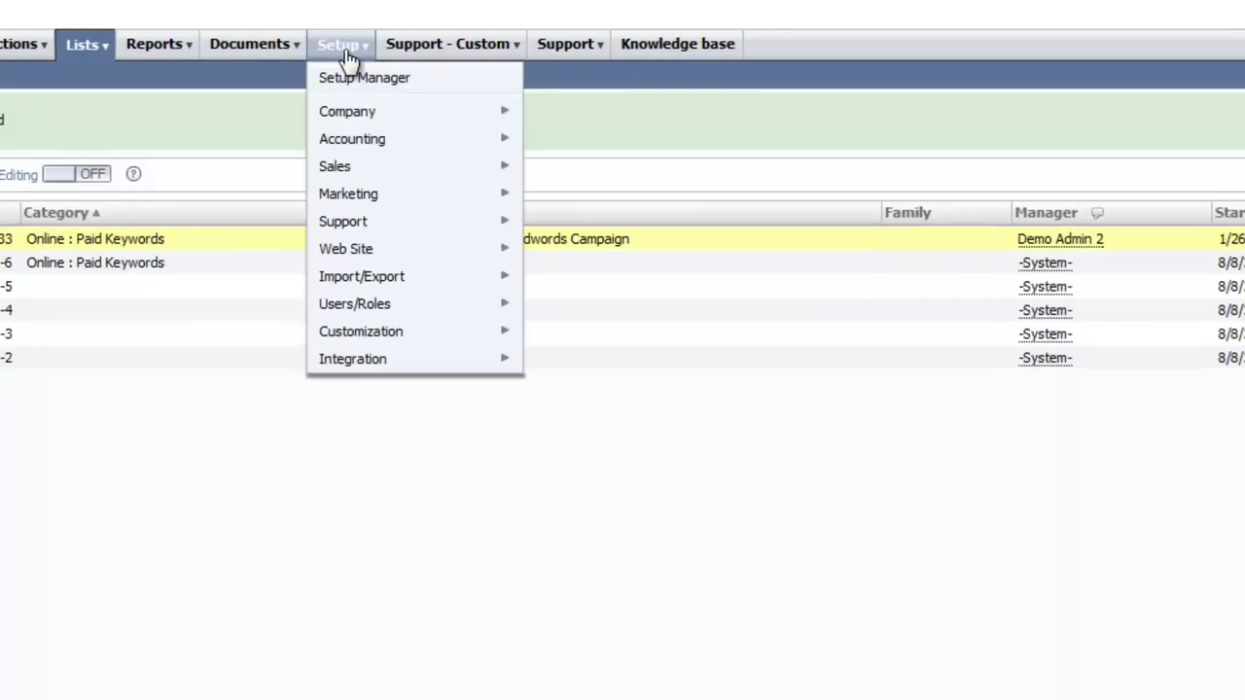
mouse_move(346, 111)
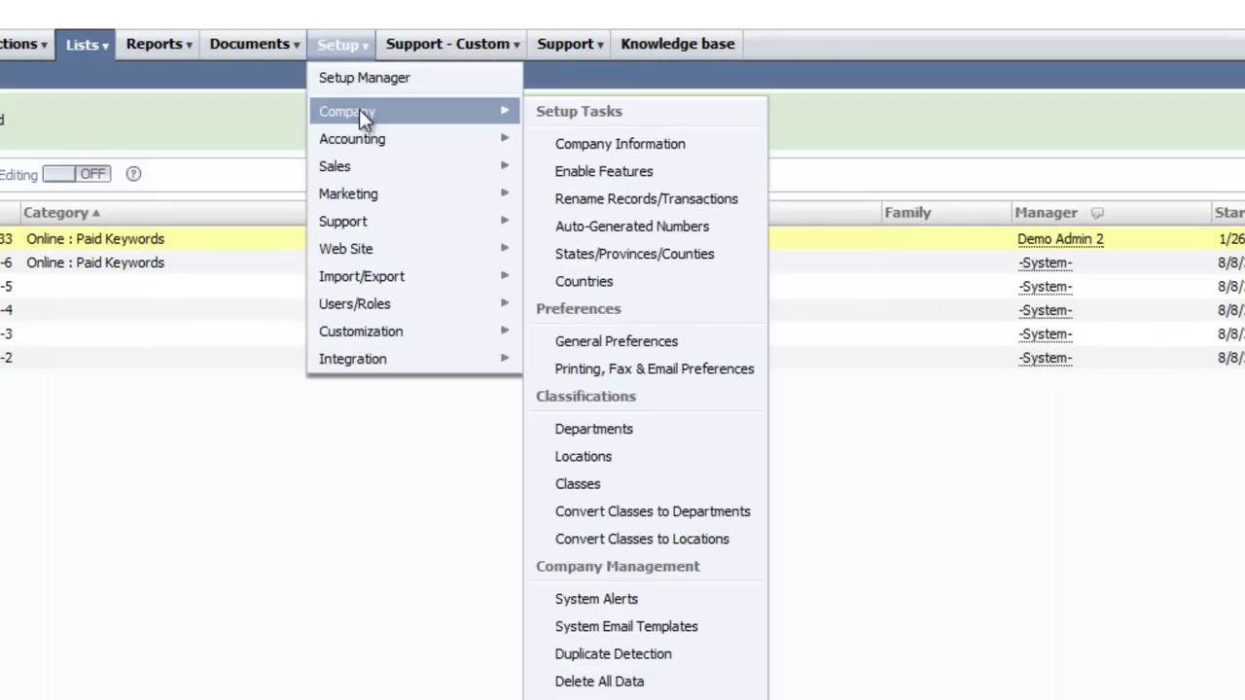
Save the CRM auto-generated numbering settings with Campaign numbering left unchecked.
click(622, 226)
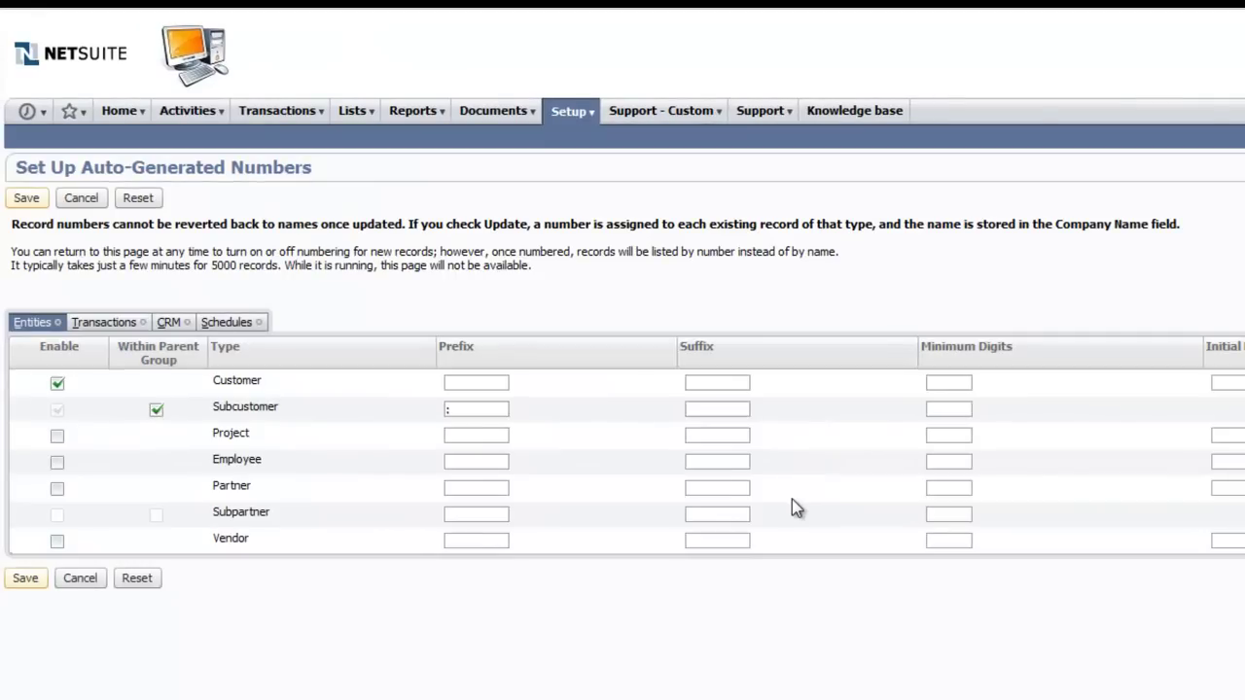
click(168, 323)
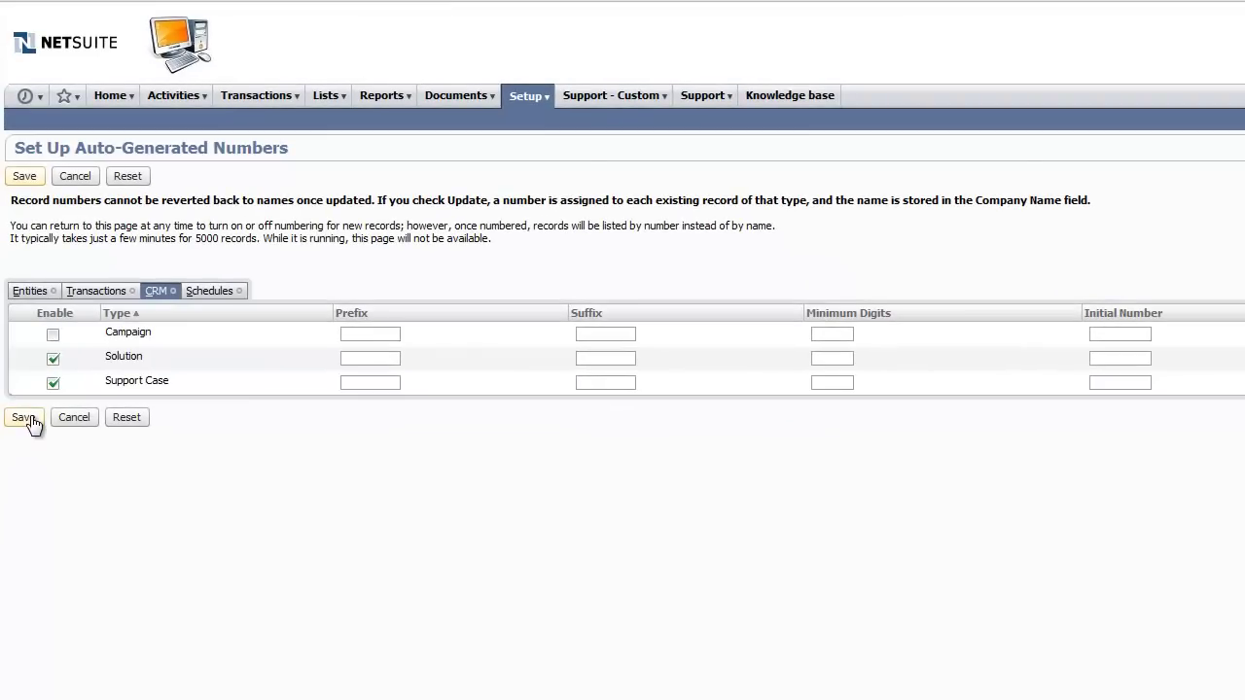
click(23, 419)
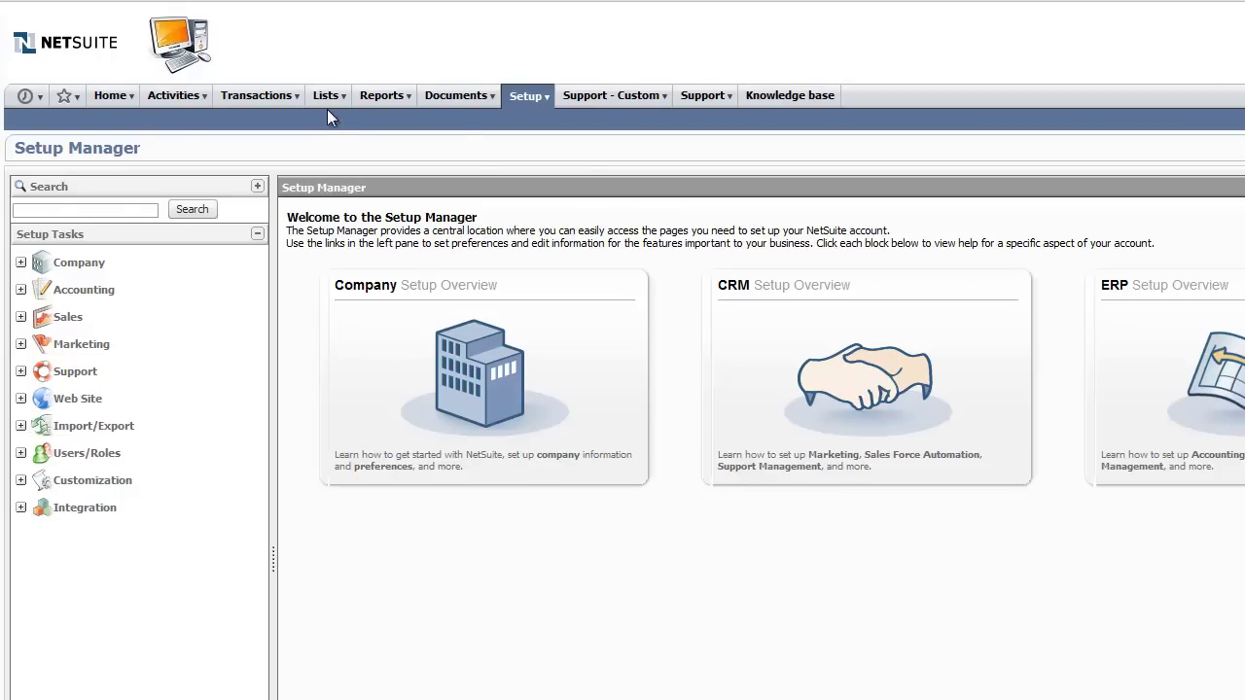
mouse_move(329, 96)
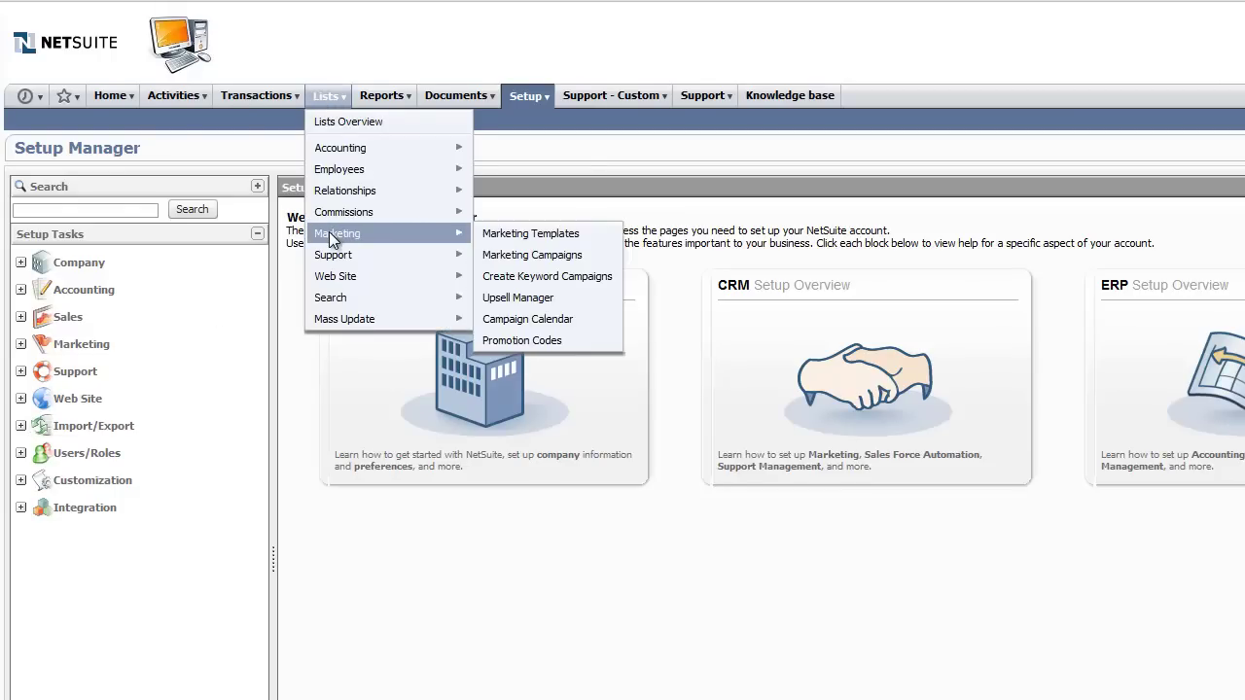
mouse_move(533, 255)
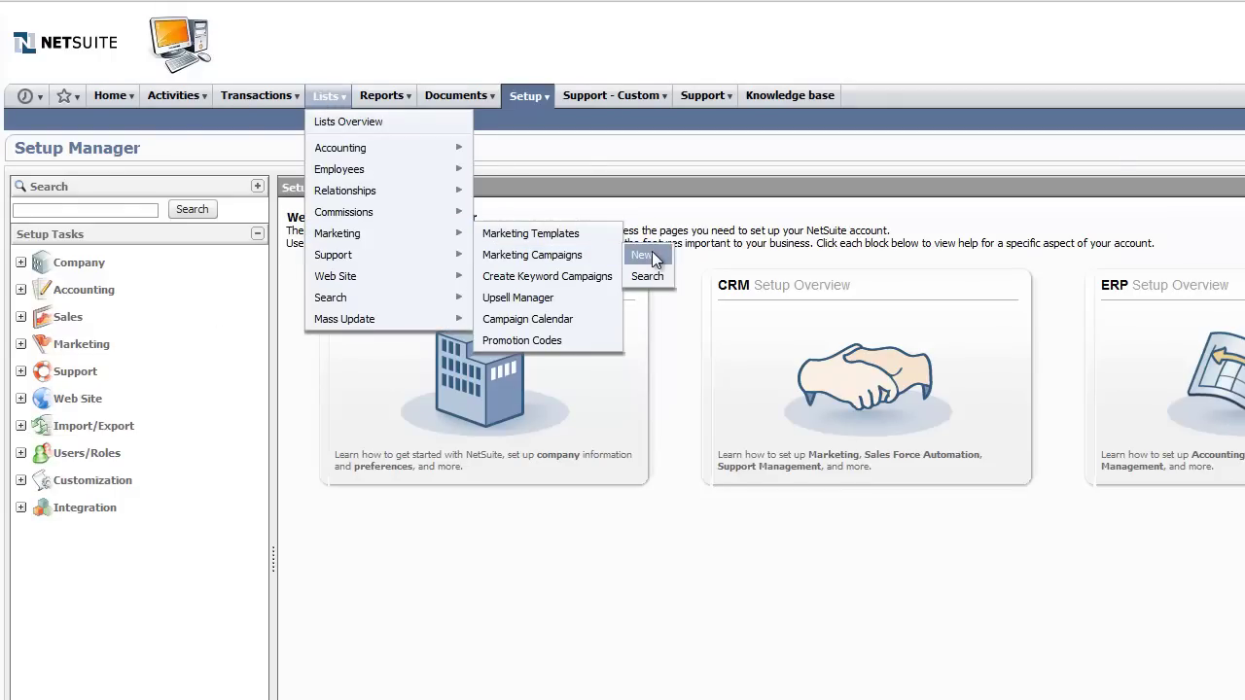
Create a new campaign titled 'Widget A - Google Adwords Campaign (Sept - Dec)' in category Paid Keywords.
click(649, 254)
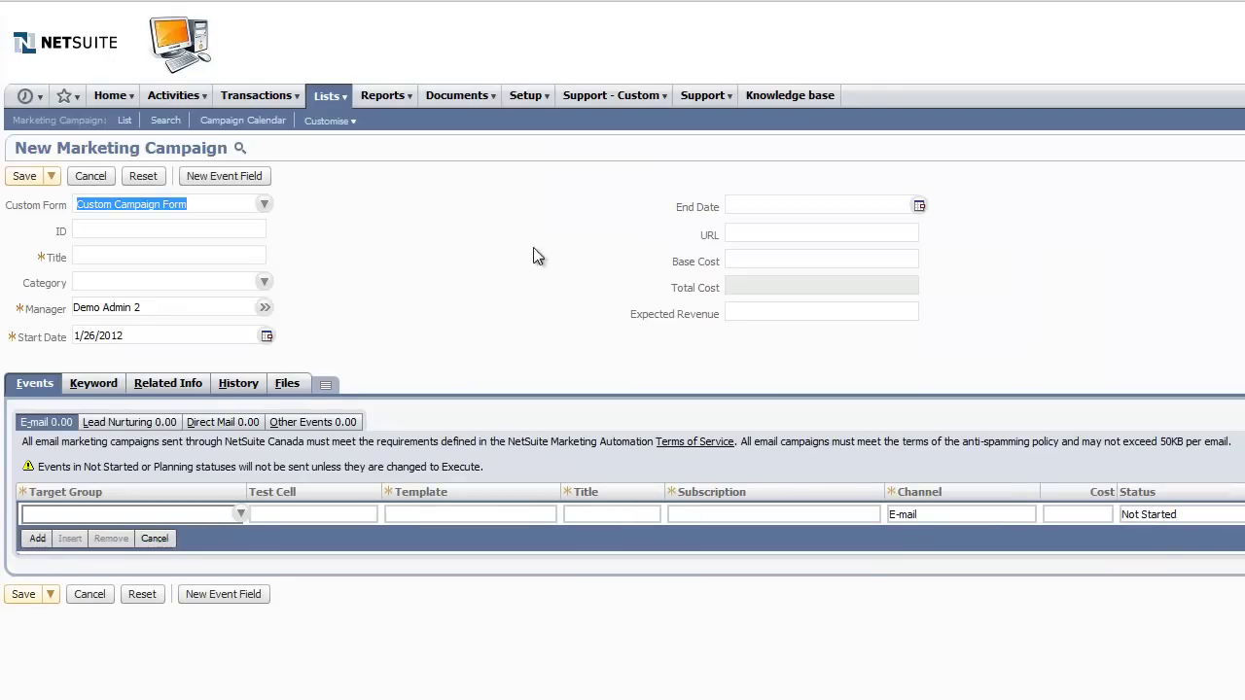
click(248, 253)
text(W)
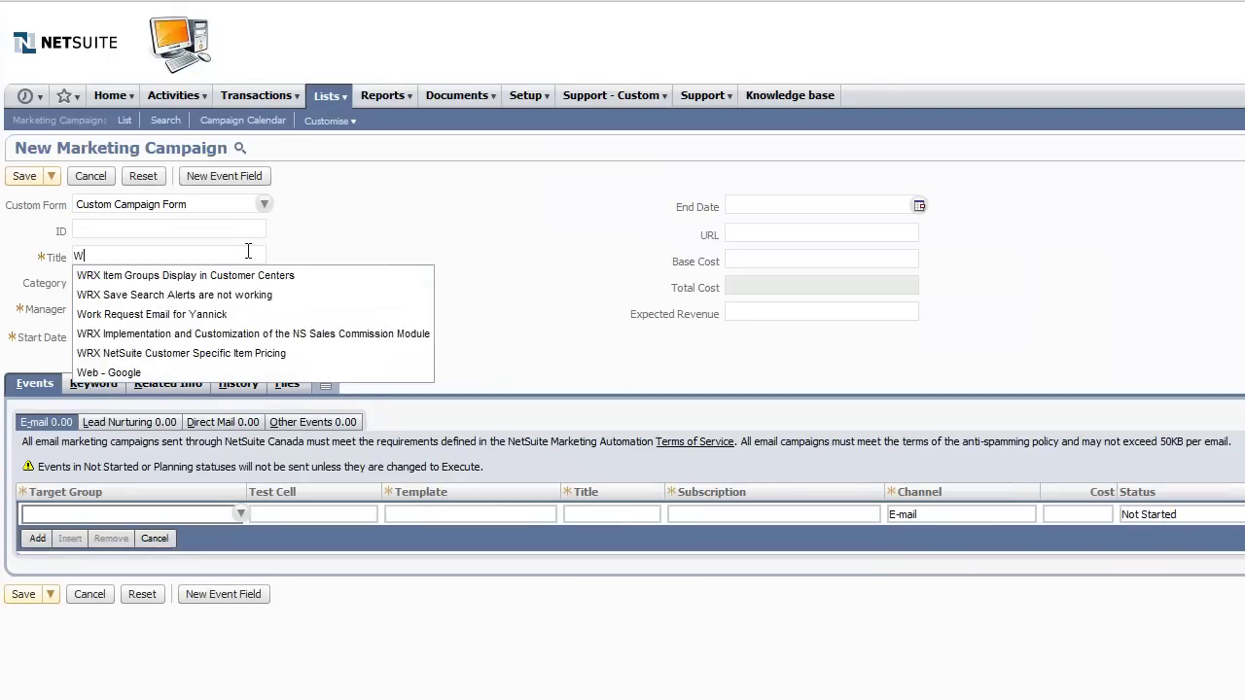
text(idget)
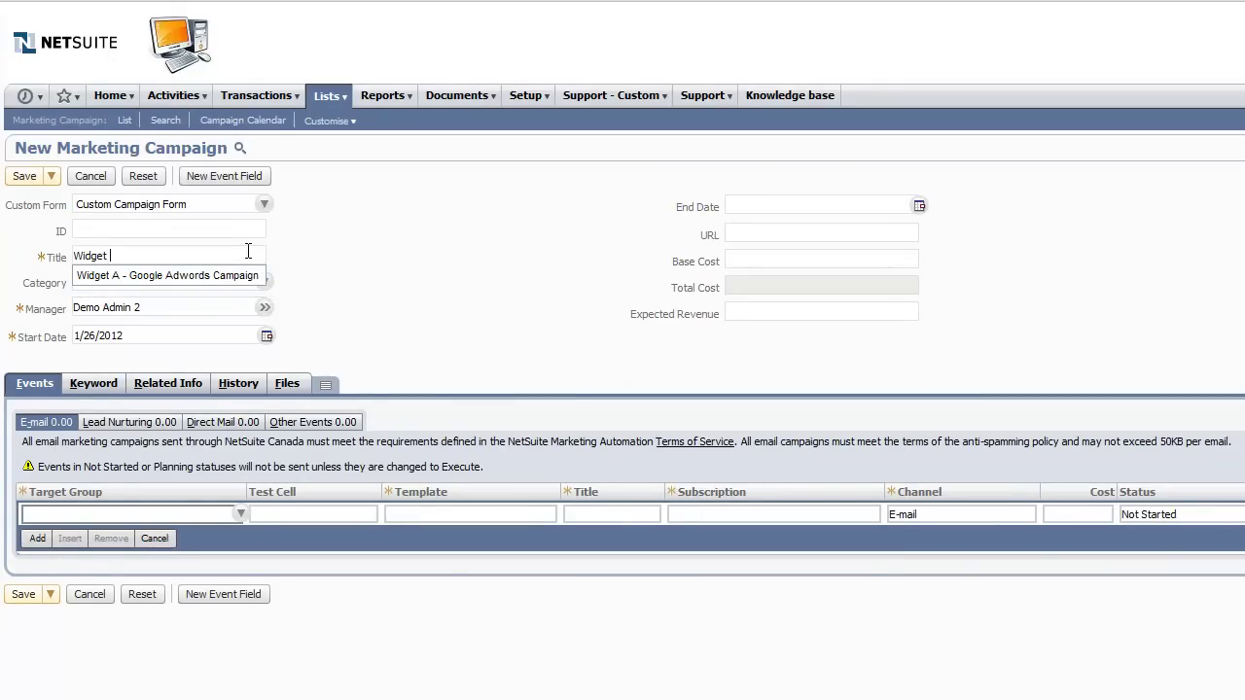
text( A - Goog)
text(le Adwor)
text(d)
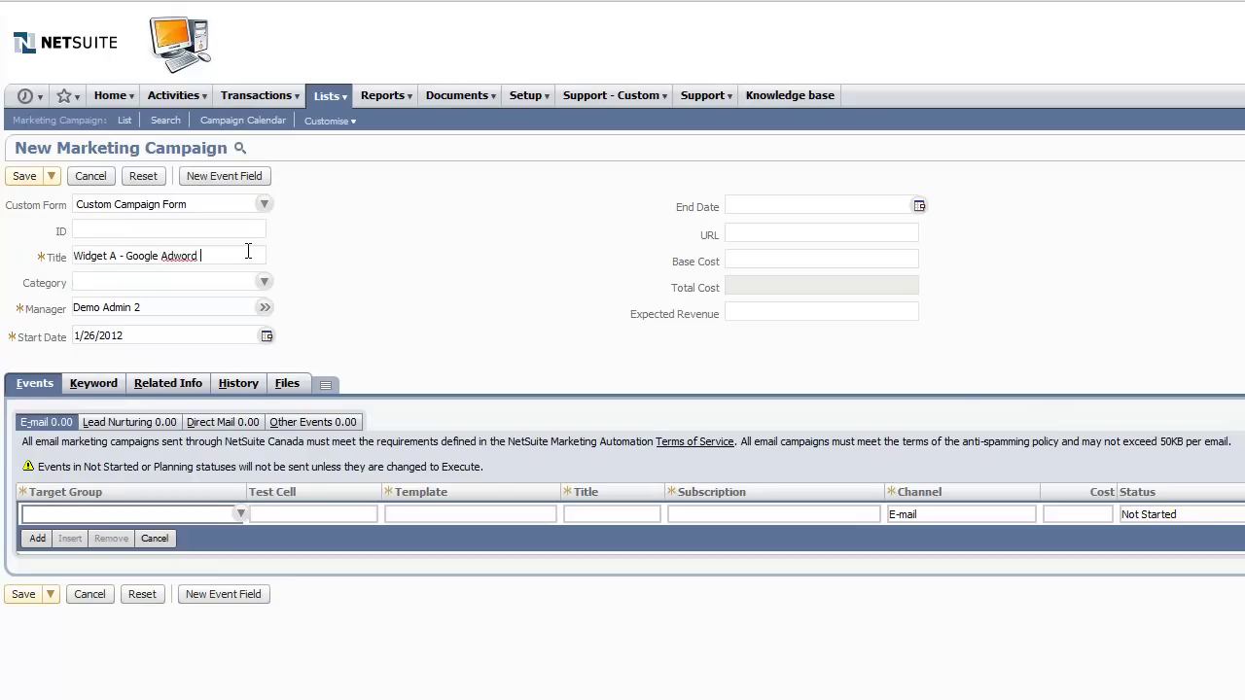
key(BackSpace)
text(s Campai)
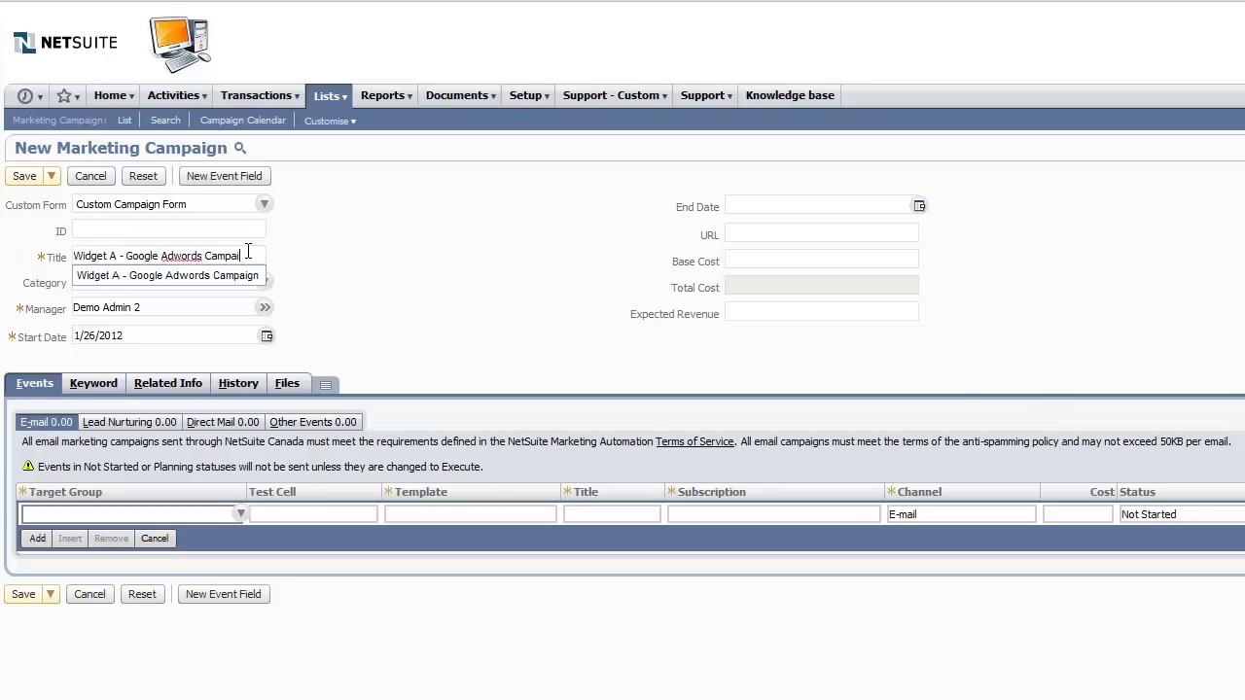
text(gnn)
key(Escape)
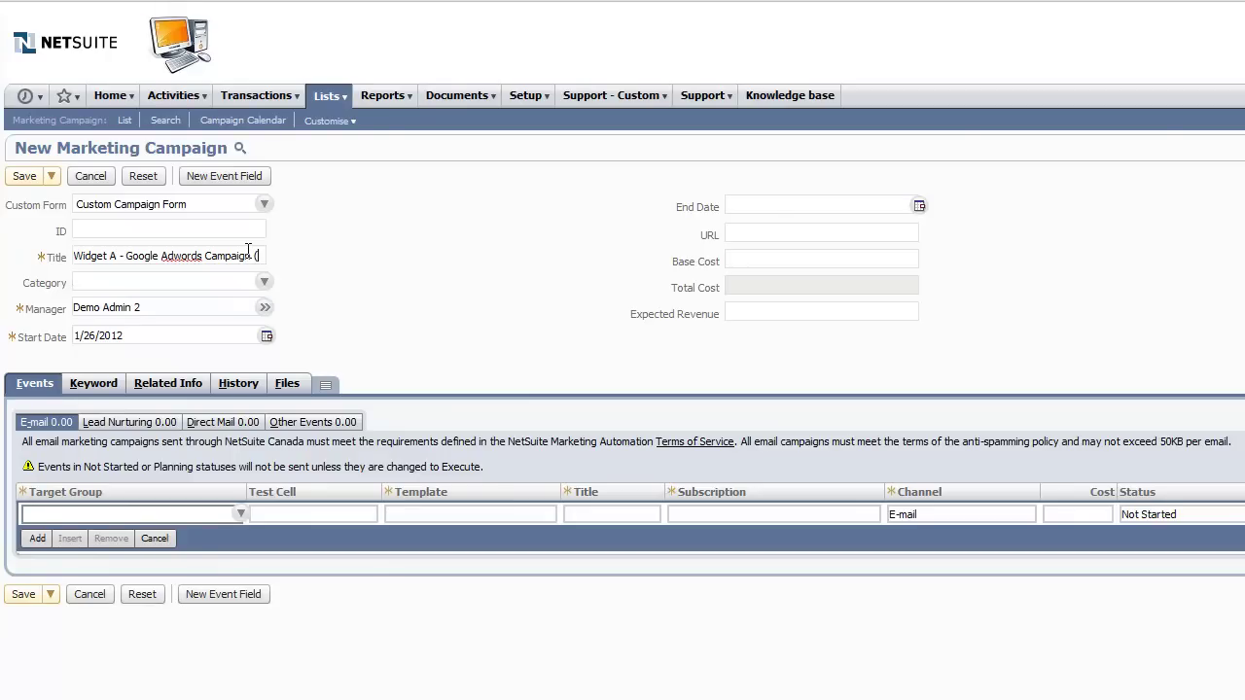
text((Sept - Dec)
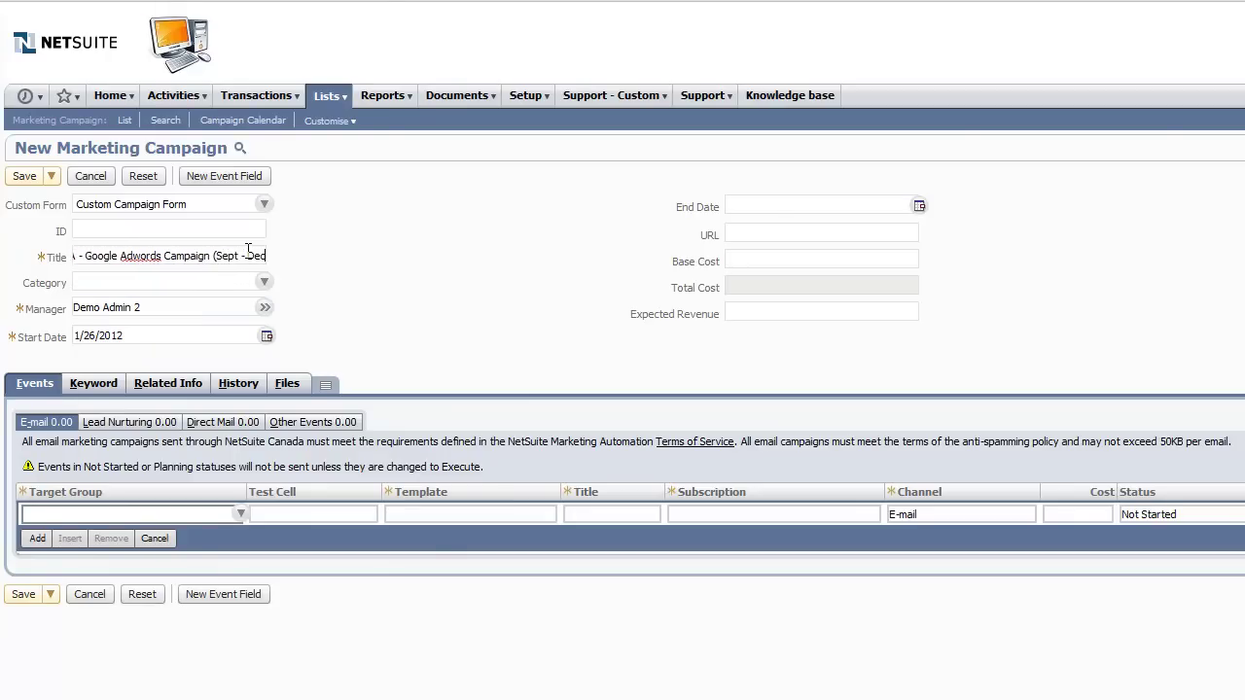
text())
click(264, 281)
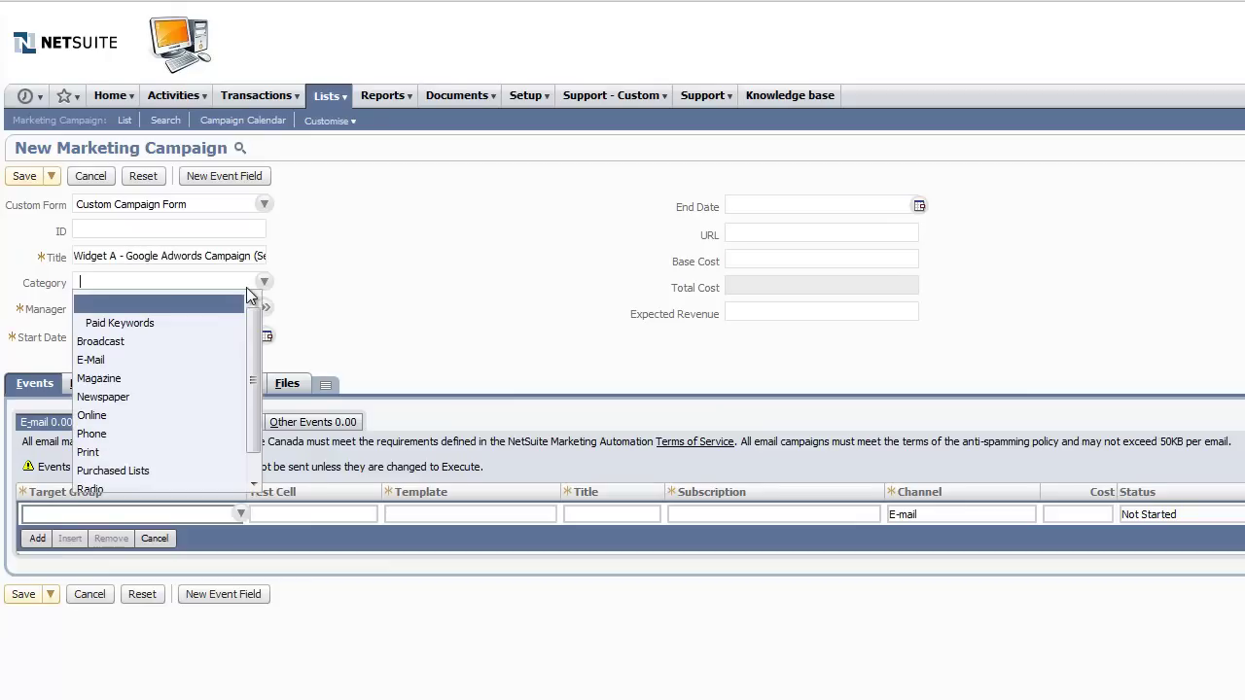
click(183, 322)
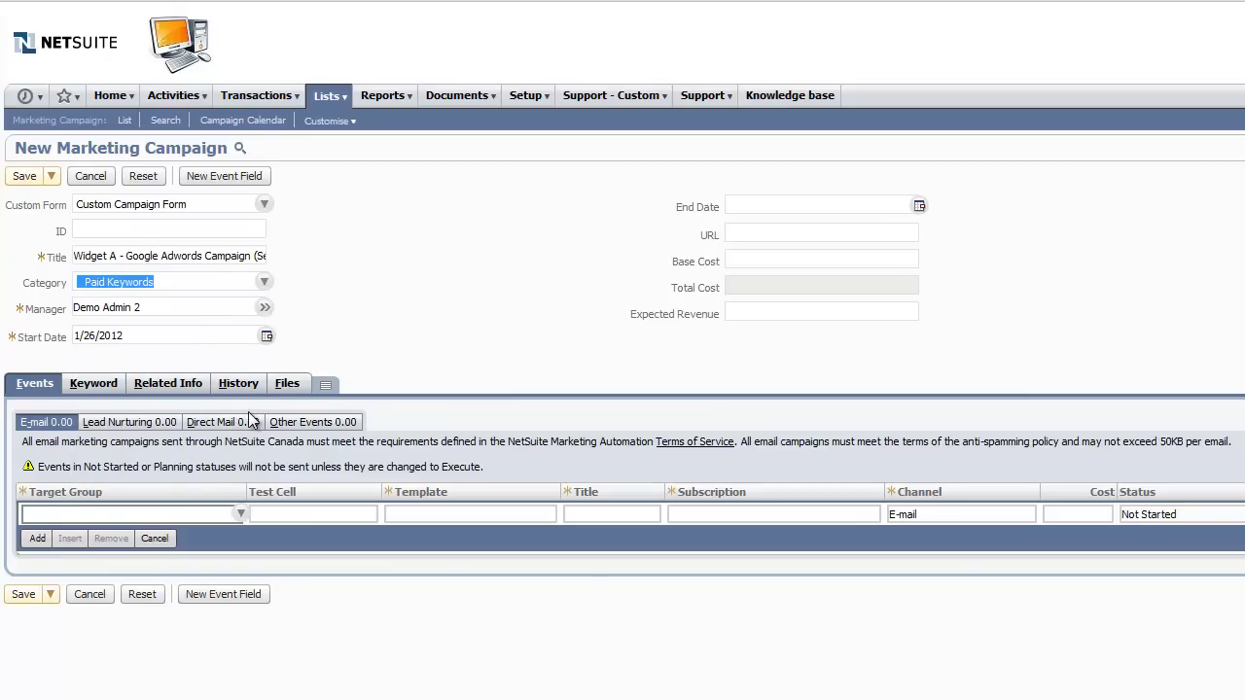
Enter campaign ID 3.1, dismiss the invalid identifier alert, and correct the ID to 31.
click(152, 230)
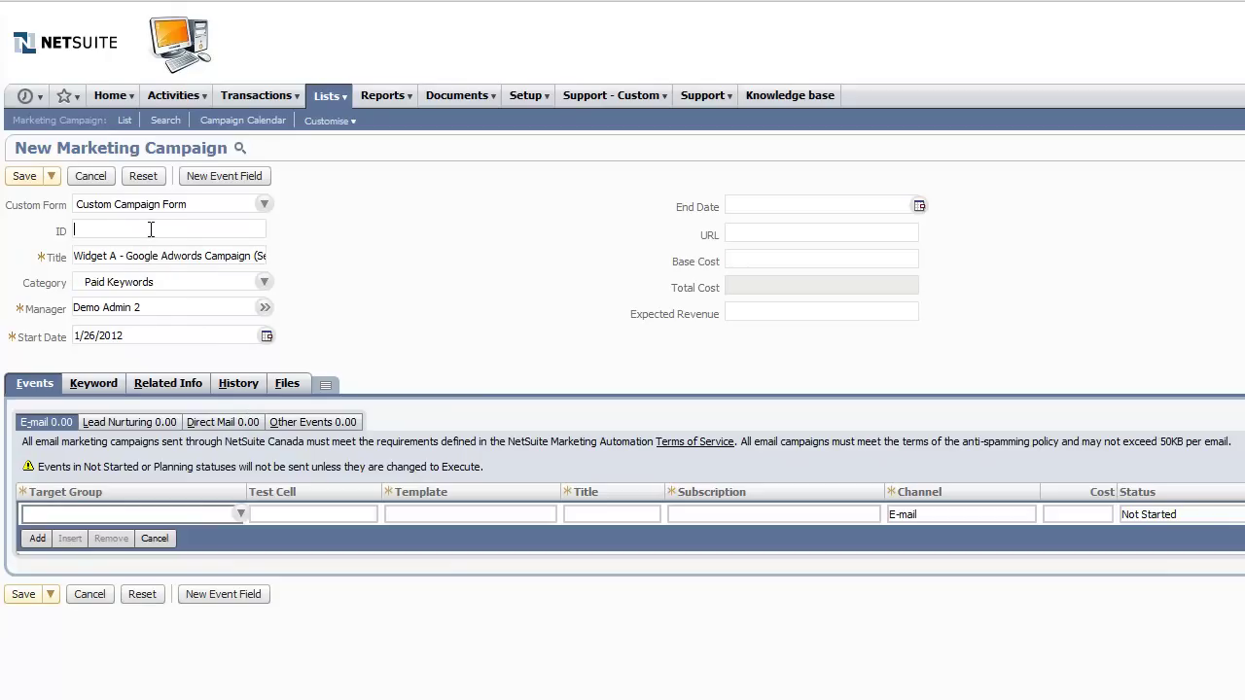
text(3.)
text(1)
click(26, 176)
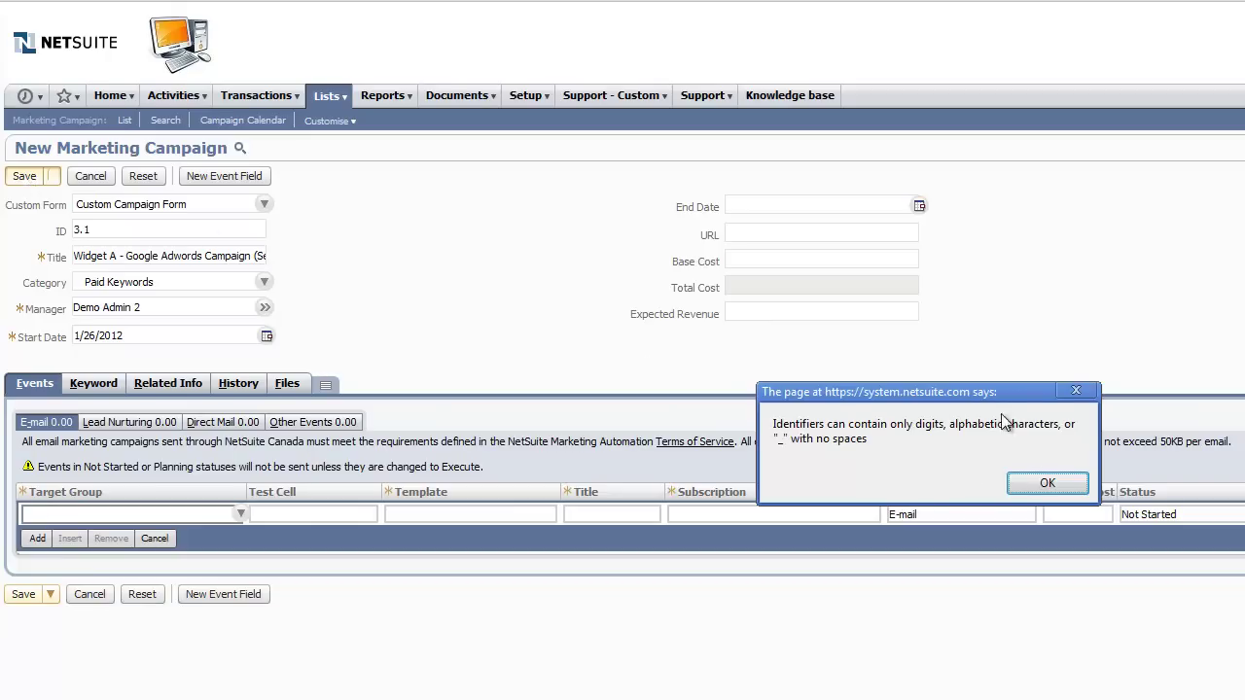
click(1047, 485)
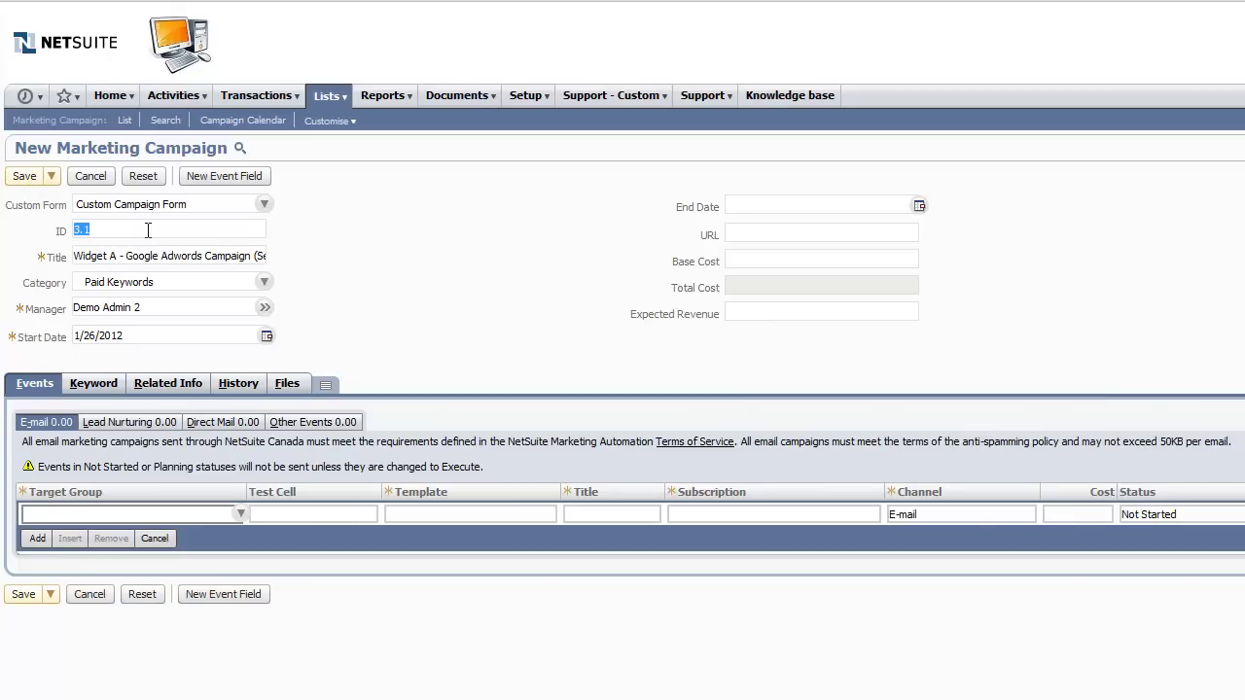
drag(108, 228, 81, 230)
text(1)
Save the campaign with ID 31 and view the Marketing Campaigns list.
click(18, 180)
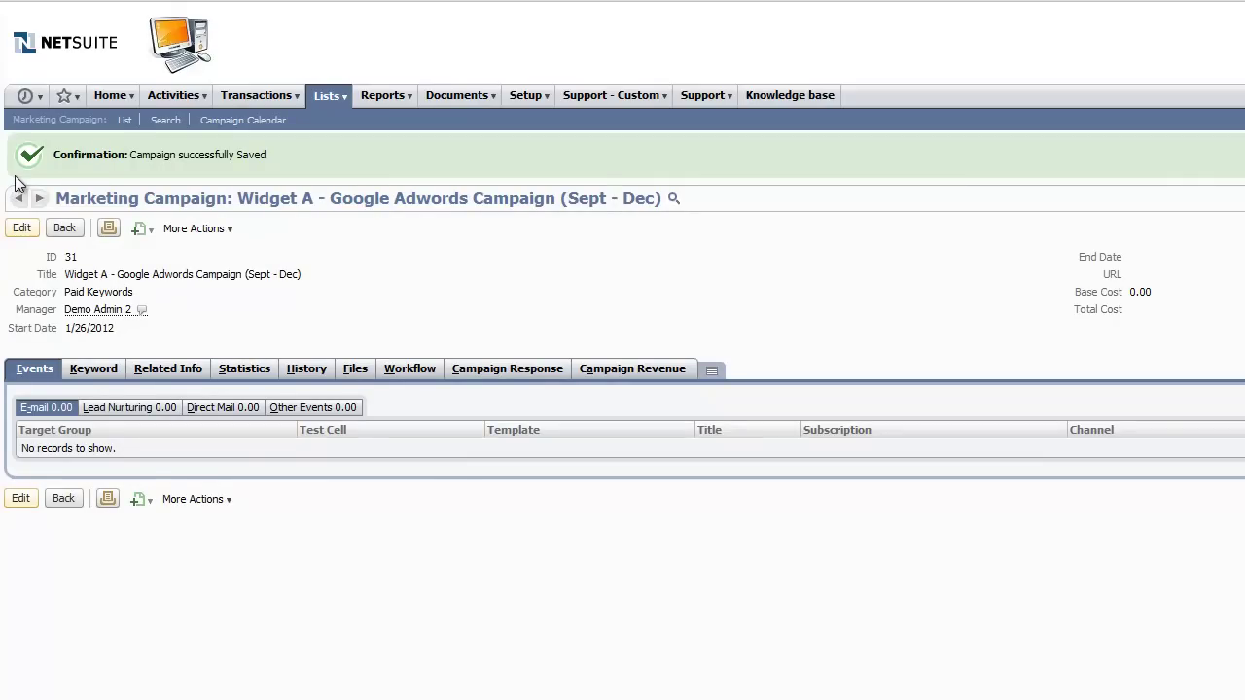
click(125, 121)
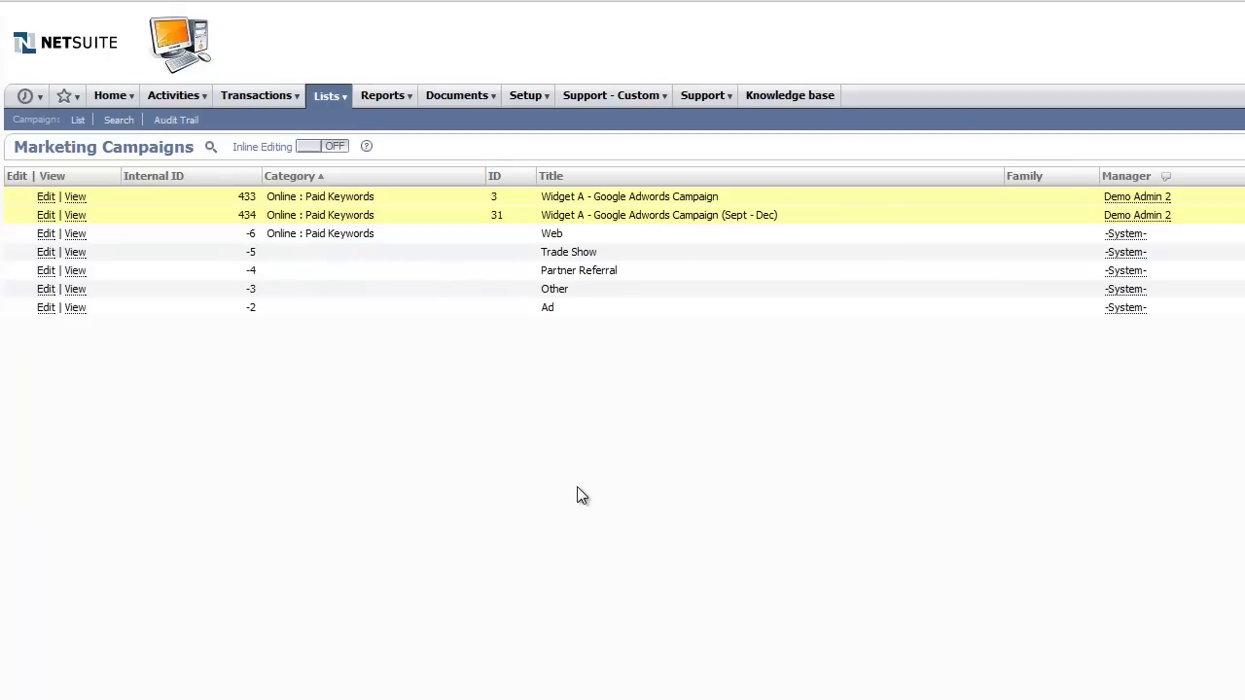